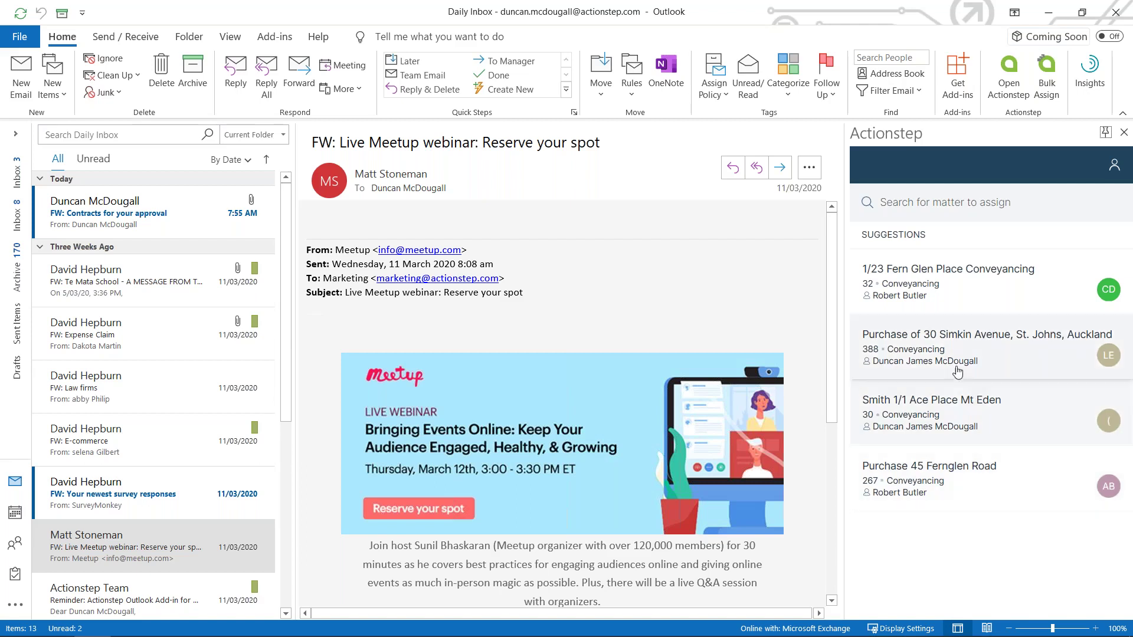
Step: Assign the Live Meetup webinar email to the suggested Simkin Avenue purchase matter
click(978, 360)
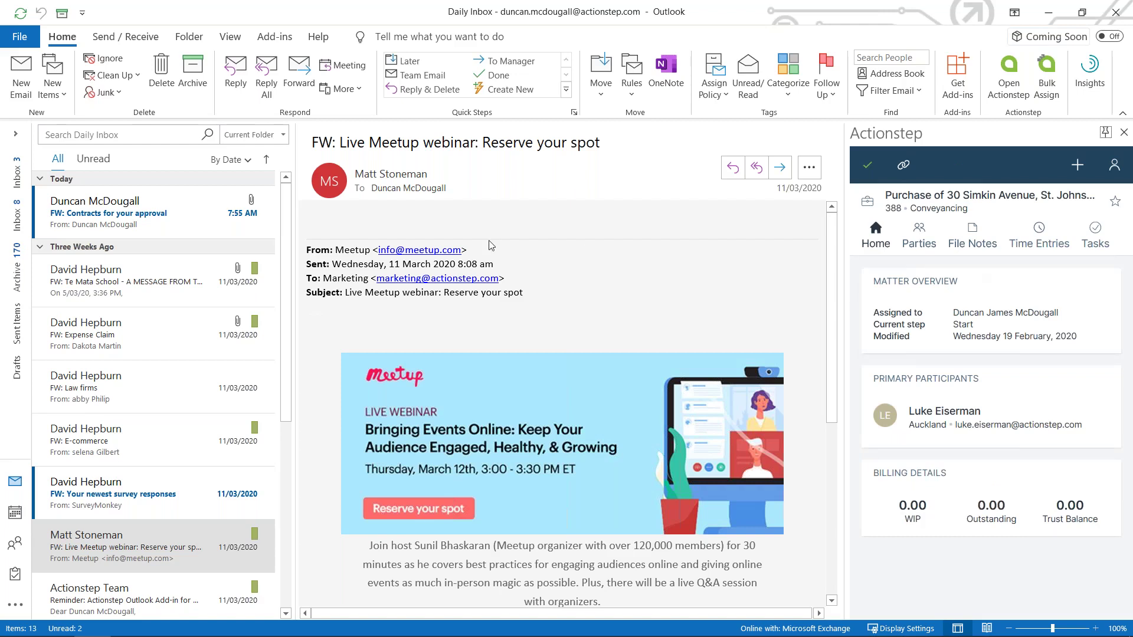
Step: Open the "FW: Contracts for your approval" email and search for matters to assign matching "wilson"
click(197, 206)
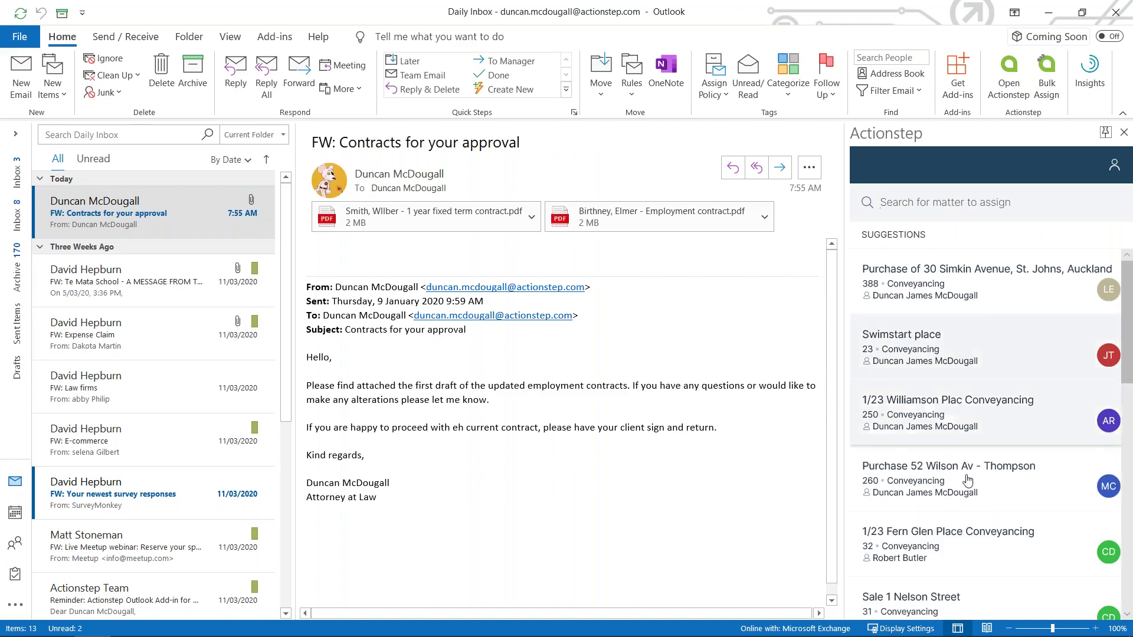
click(914, 207)
text(ilson)
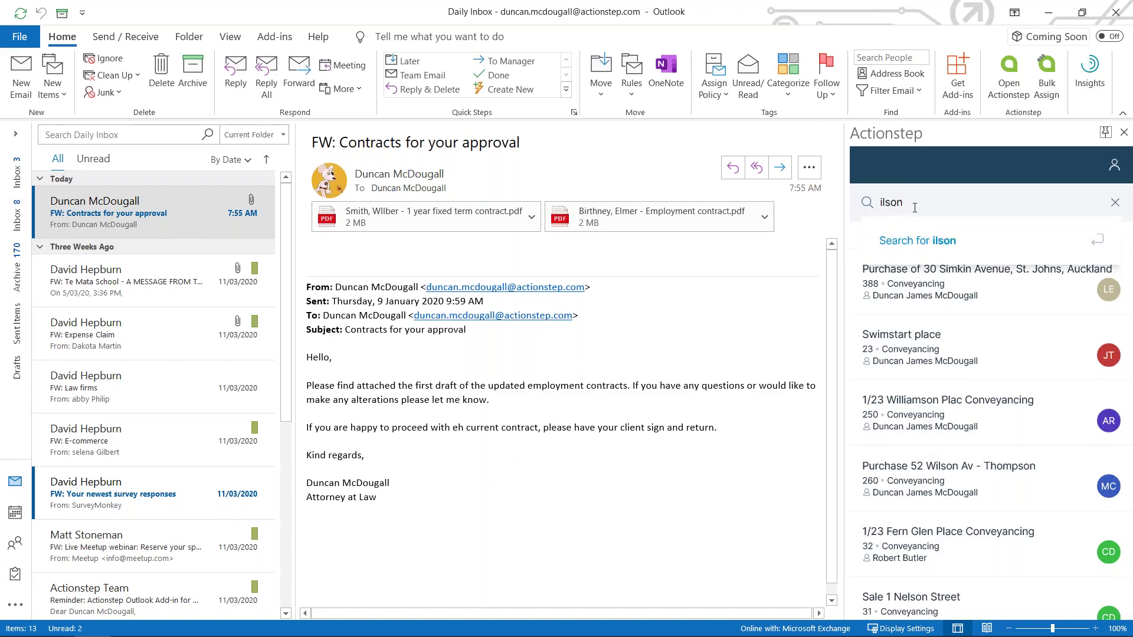
key(Home)
text(w)
key(Return)
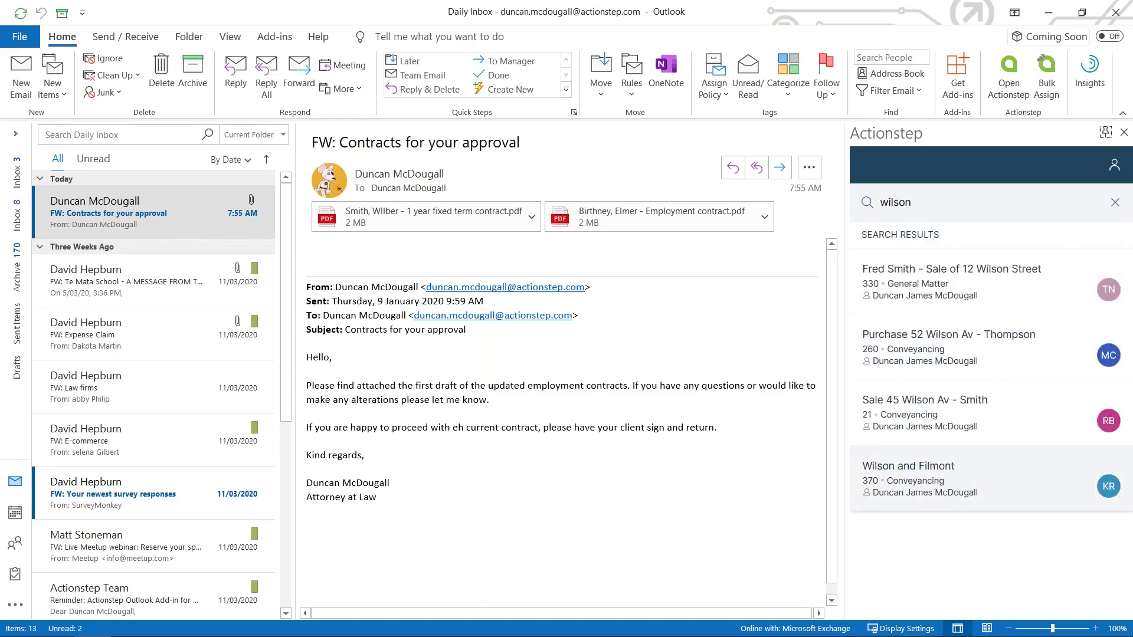
Step: Search for matter 32 and assign the contracts email to the Fern Glen Place Conveyancing matter
key(ctrl+a)
text(32)
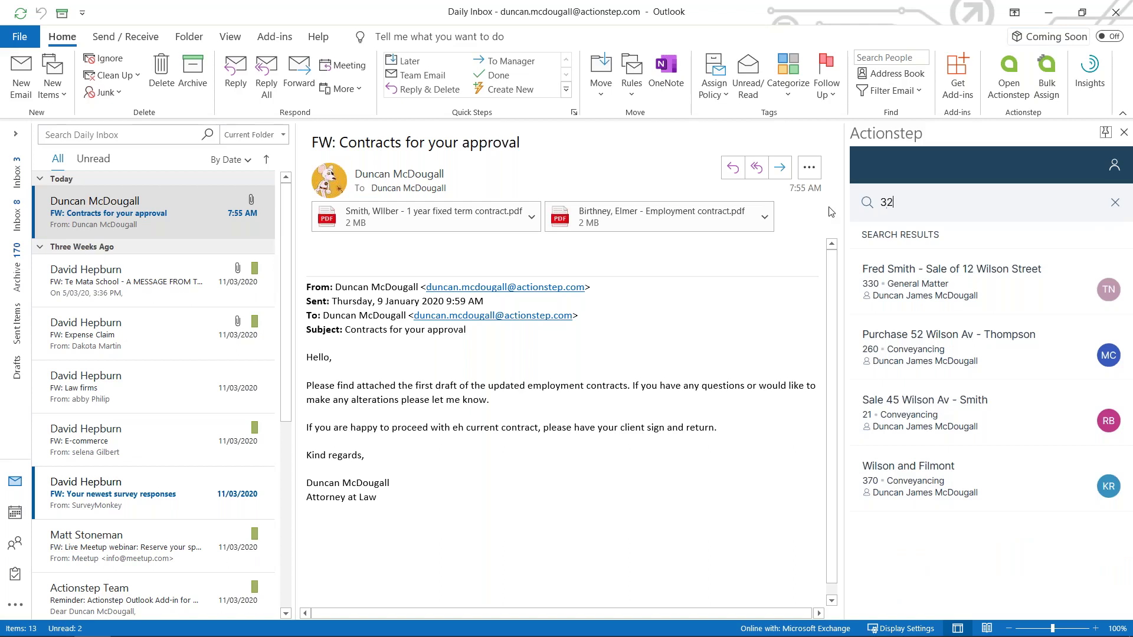
click(947, 247)
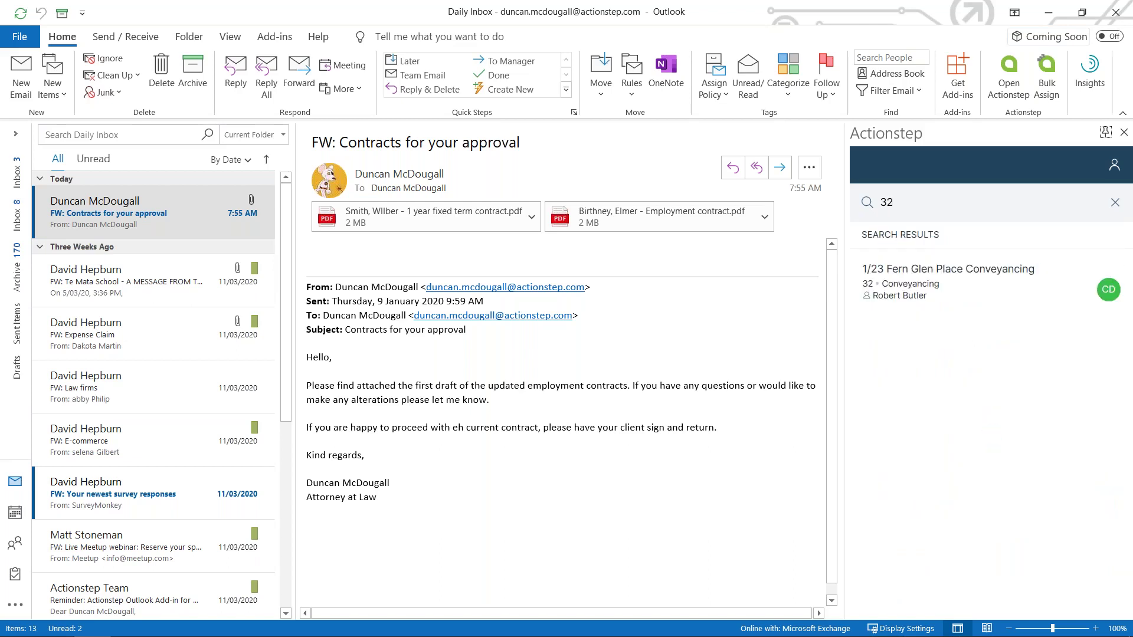
click(979, 299)
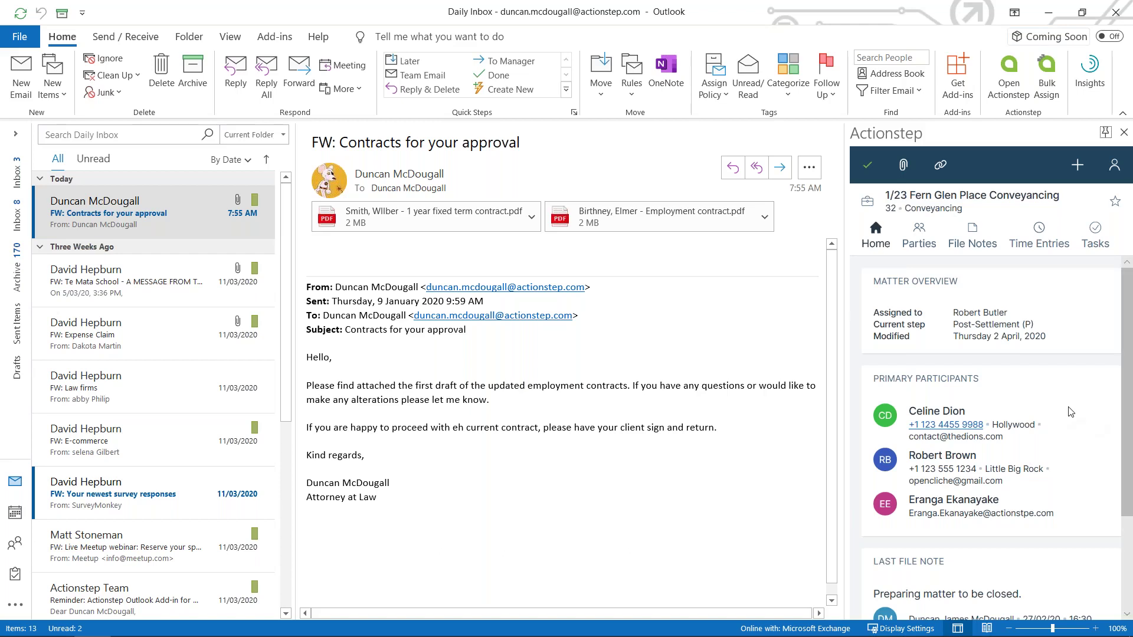
key(alt+Tab)
key(alt+Tab)
key(alt+Tab)
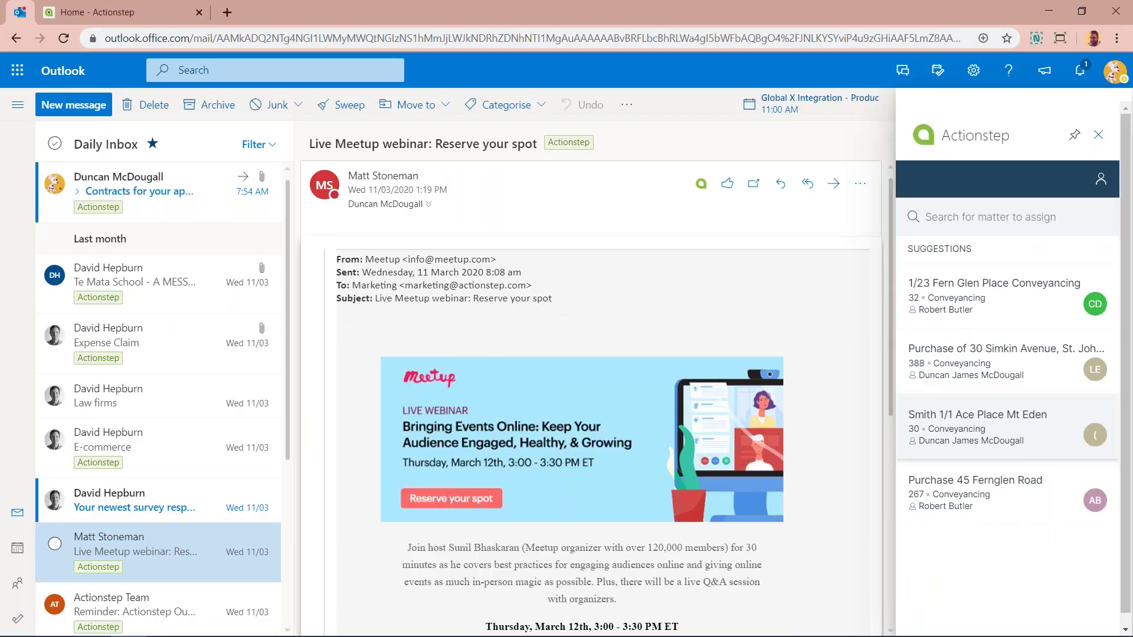
key(ctrl+Tab)
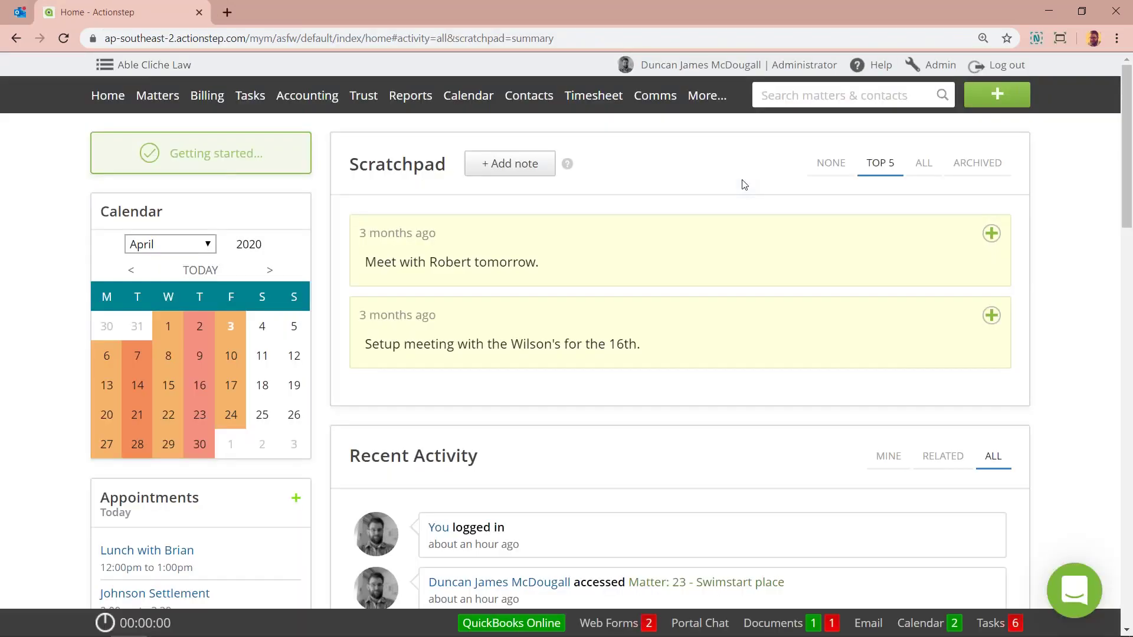
click(810, 94)
text(32)
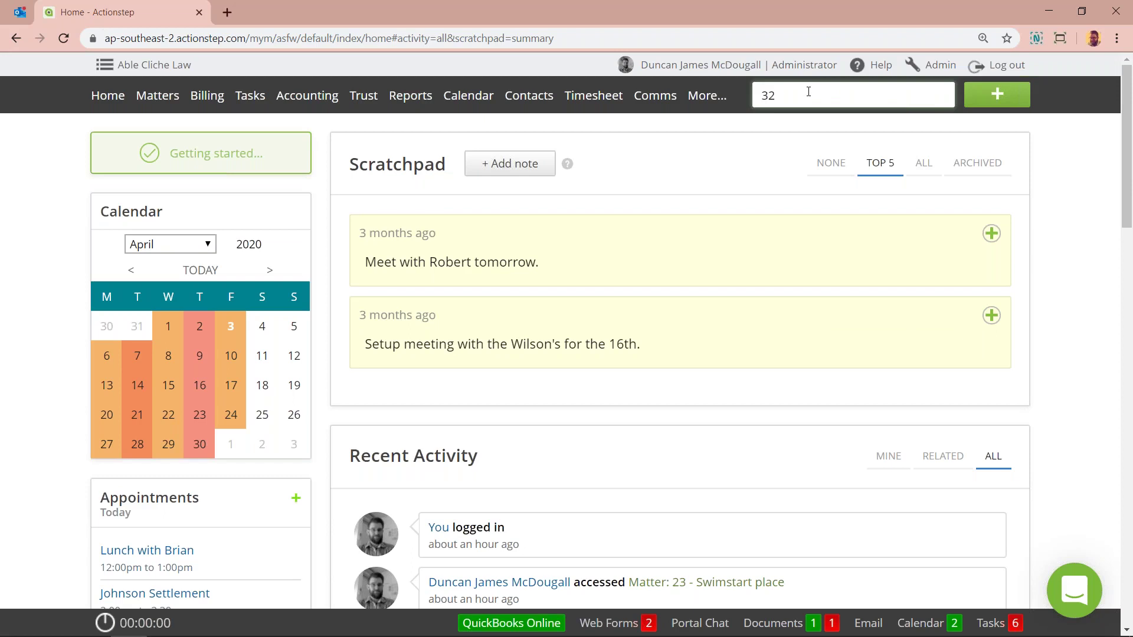
click(773, 206)
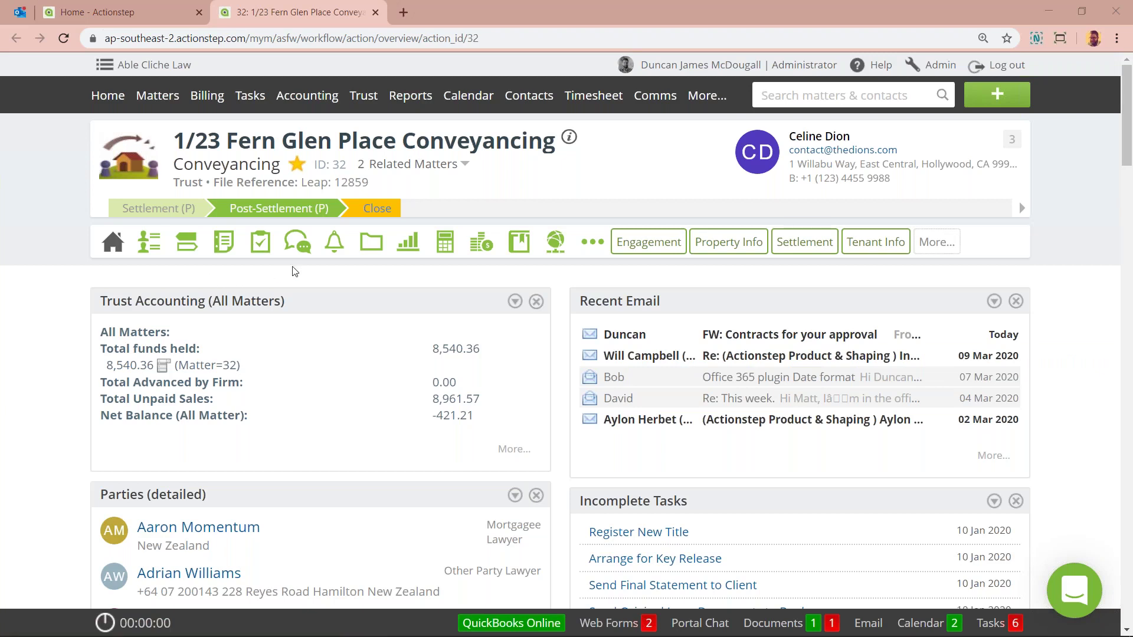
Step: View the assigned "FW: Contracts for your approval" email and its attachments in the matter's inbox, and close the email
mouse_move(298, 248)
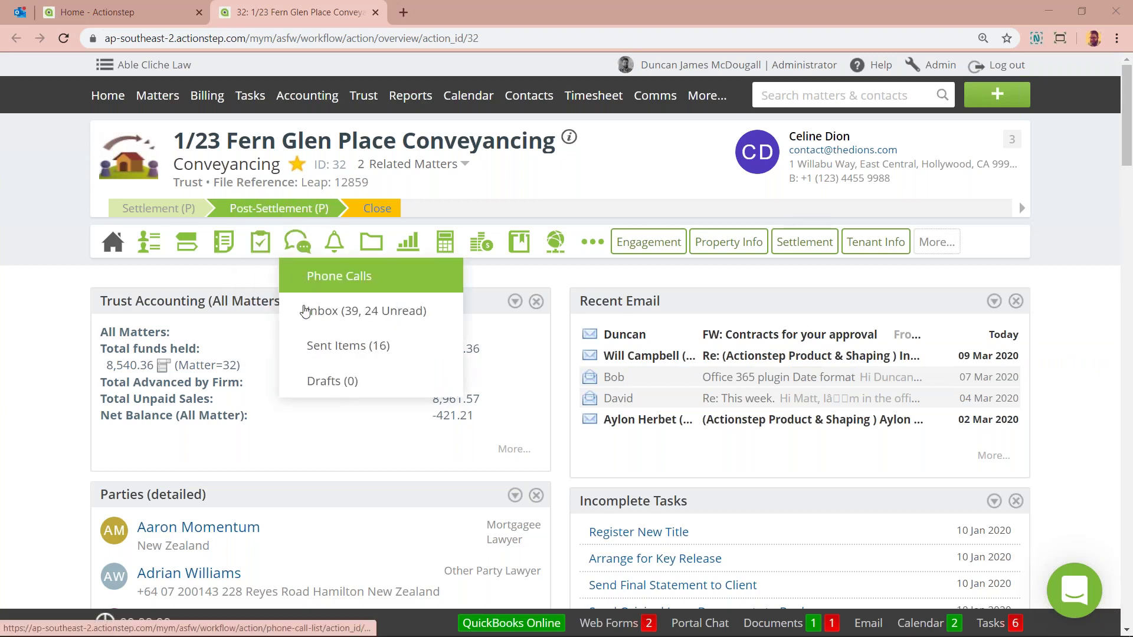
click(311, 324)
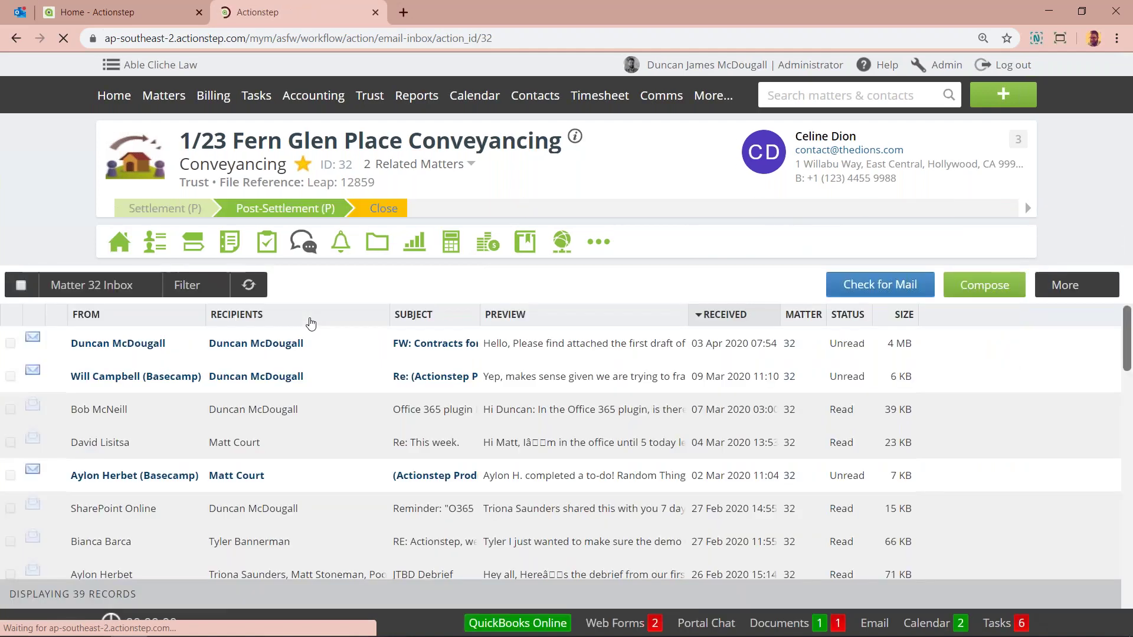
double_click(116, 343)
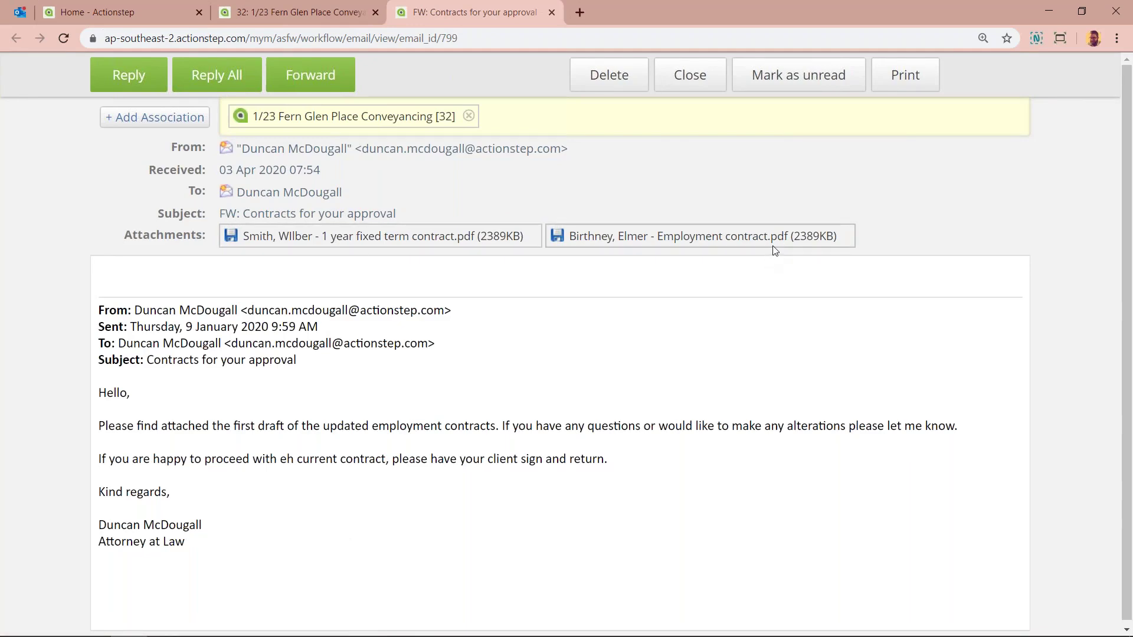
click(552, 12)
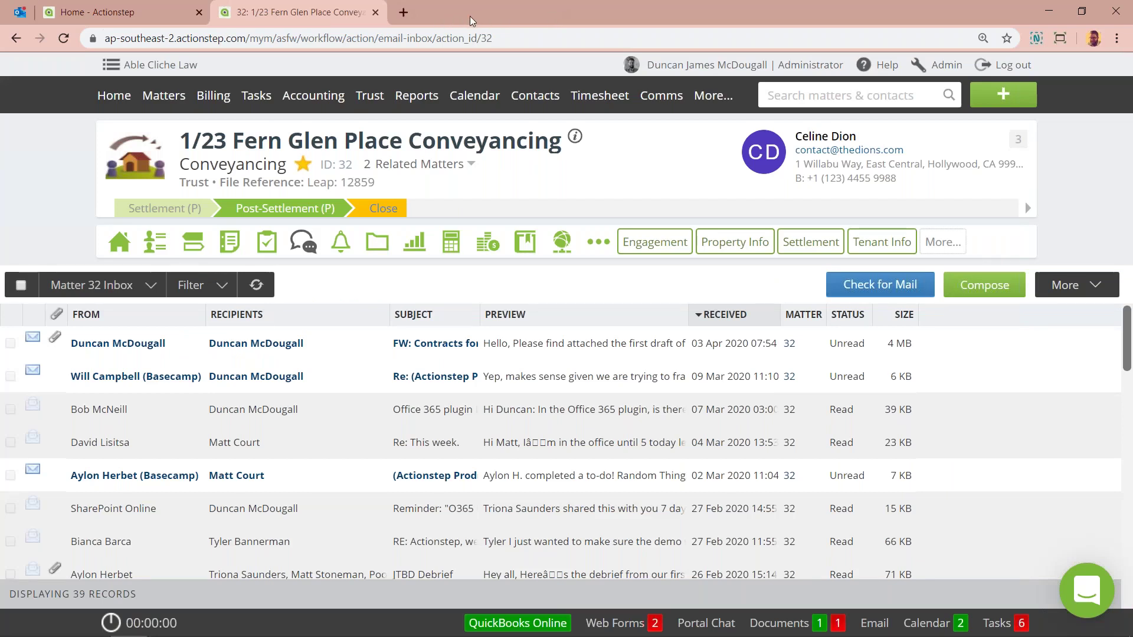
Step: Switch back to desktop Outlook and review the matter's overview, primary participants, last file note and billing details
key(alt+Tab)
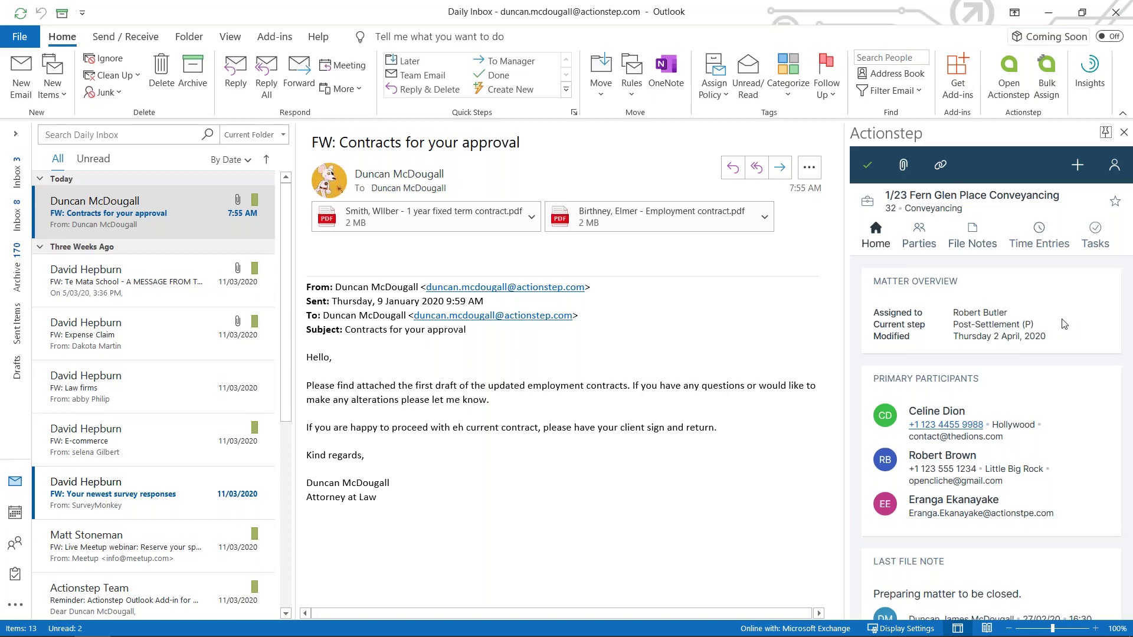
scroll(1064, 324, down, 2)
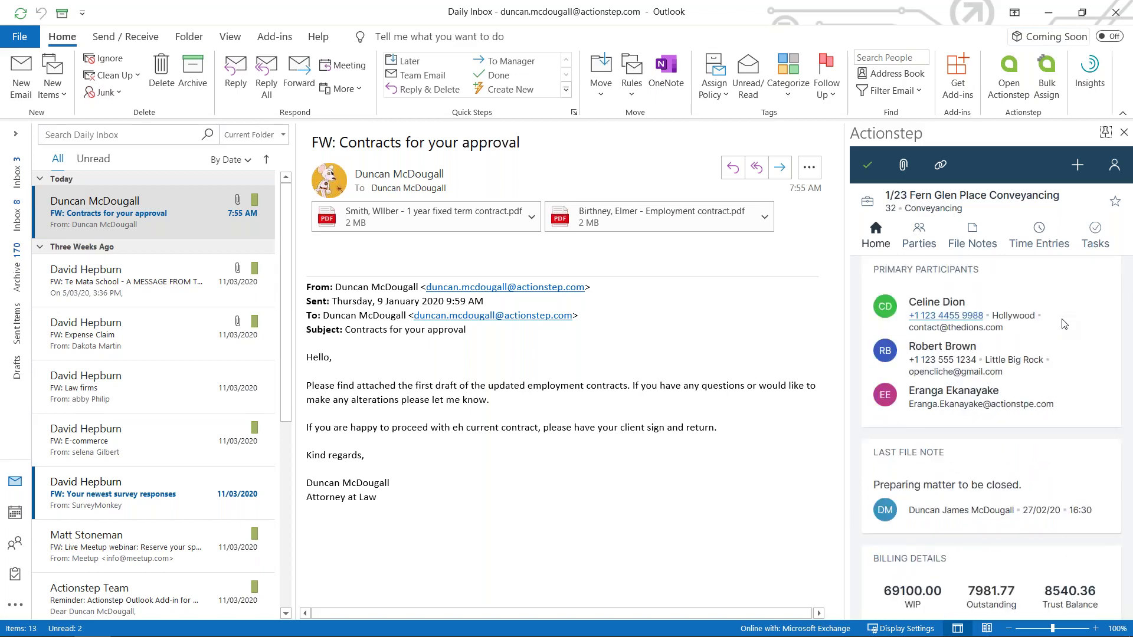
scroll(1064, 324, down, 1)
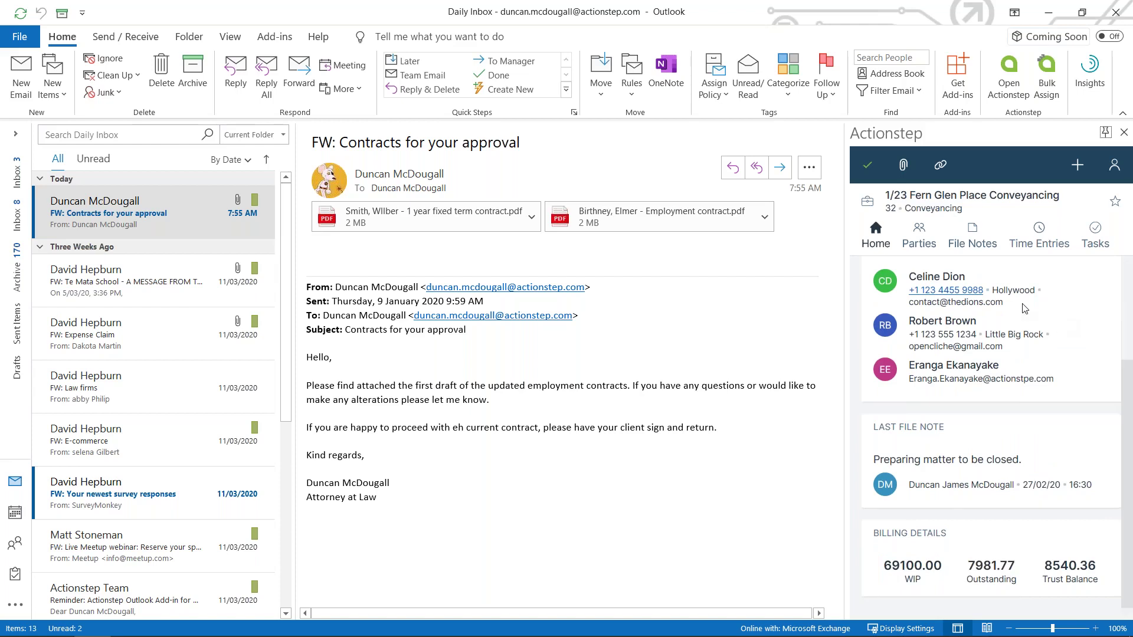
Step: Review the matter's parties, file notes and time entries in the Actionstep add-in
click(918, 240)
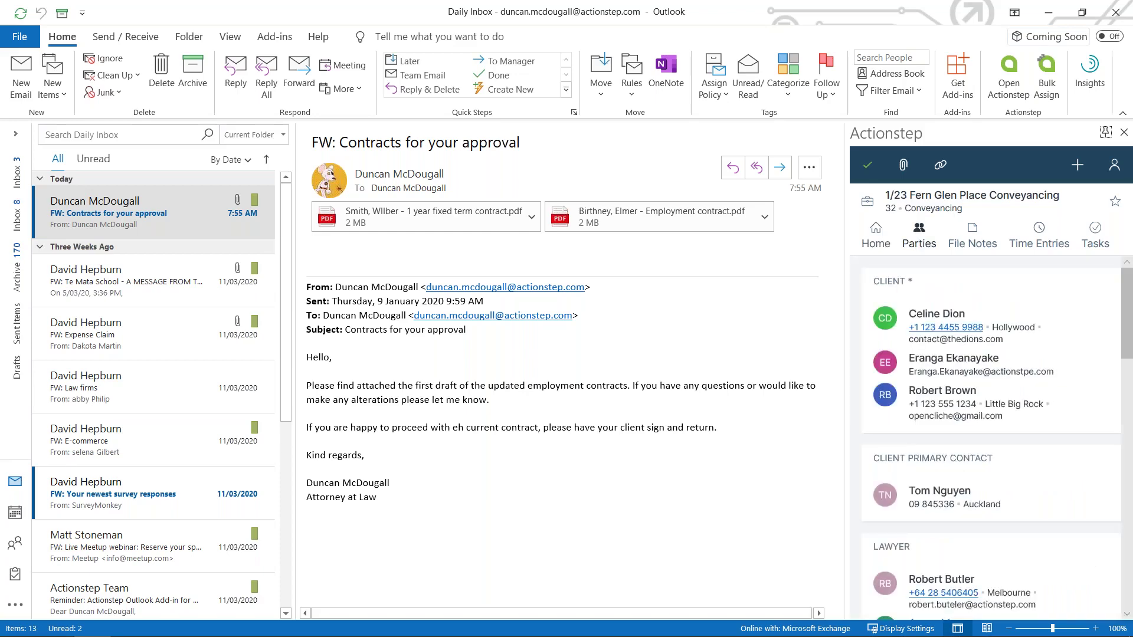
scroll(1032, 341, down, 5)
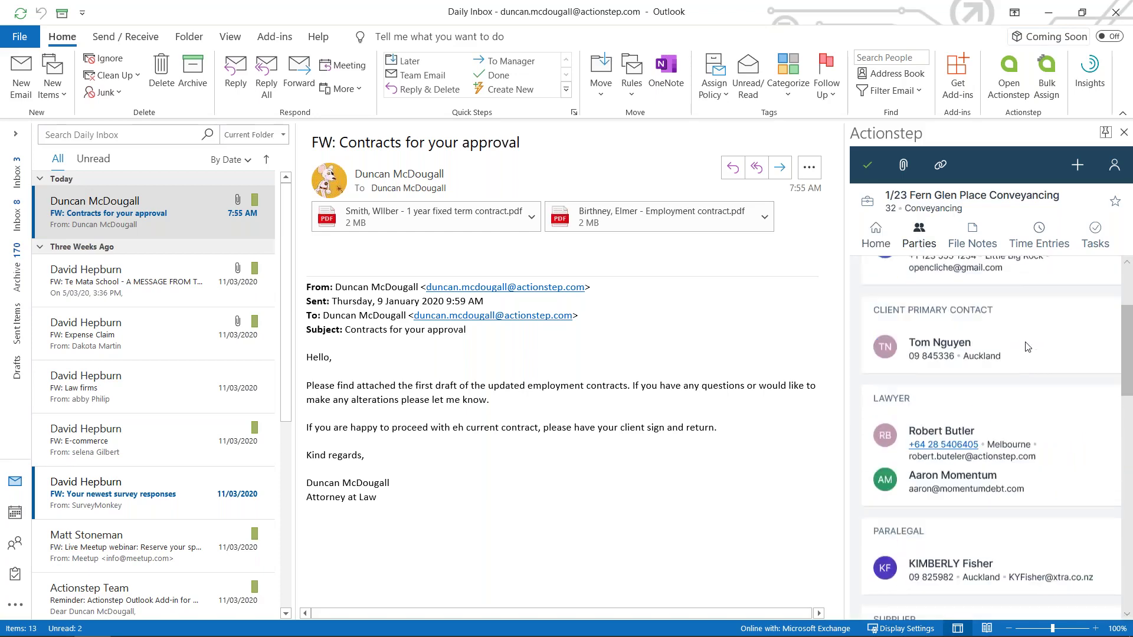
scroll(945, 295, down, 3)
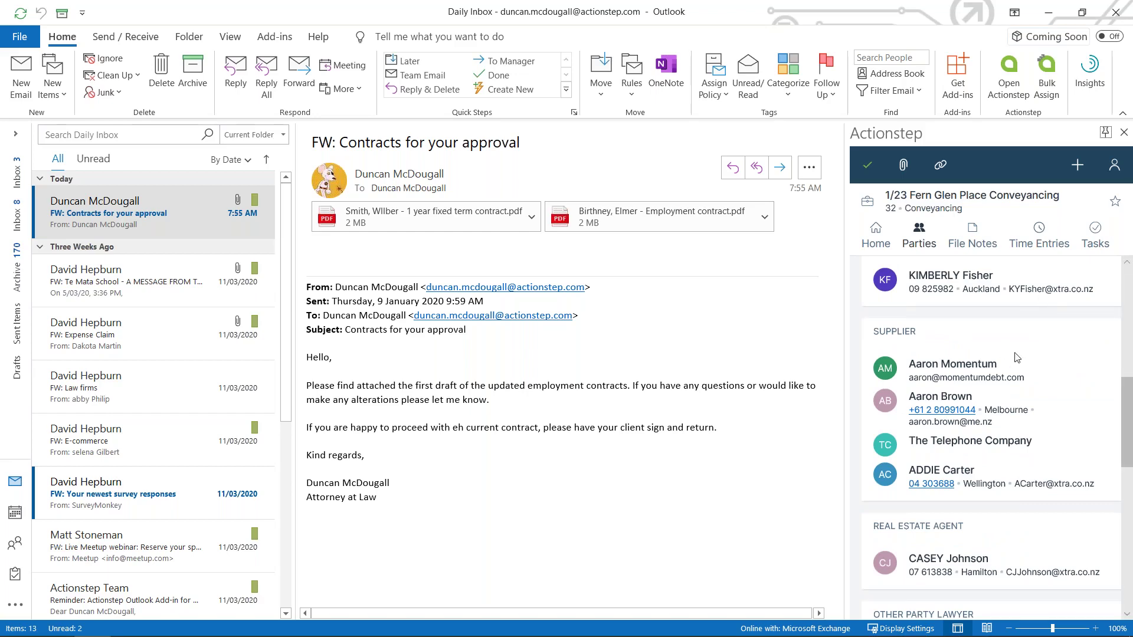
scroll(1017, 358, up, 4)
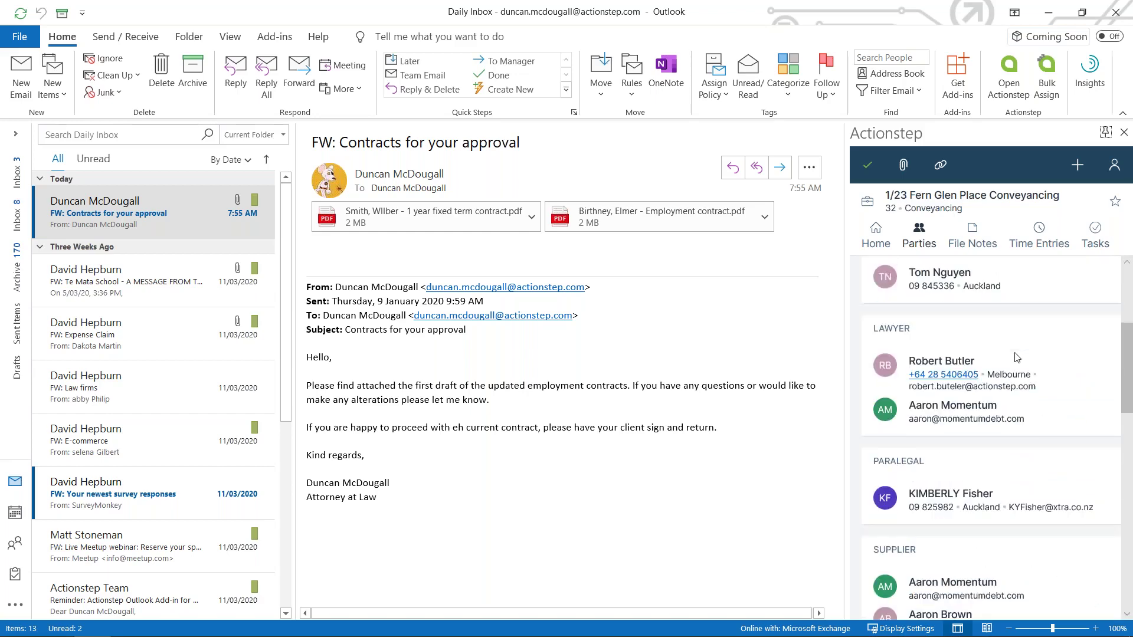
click(975, 242)
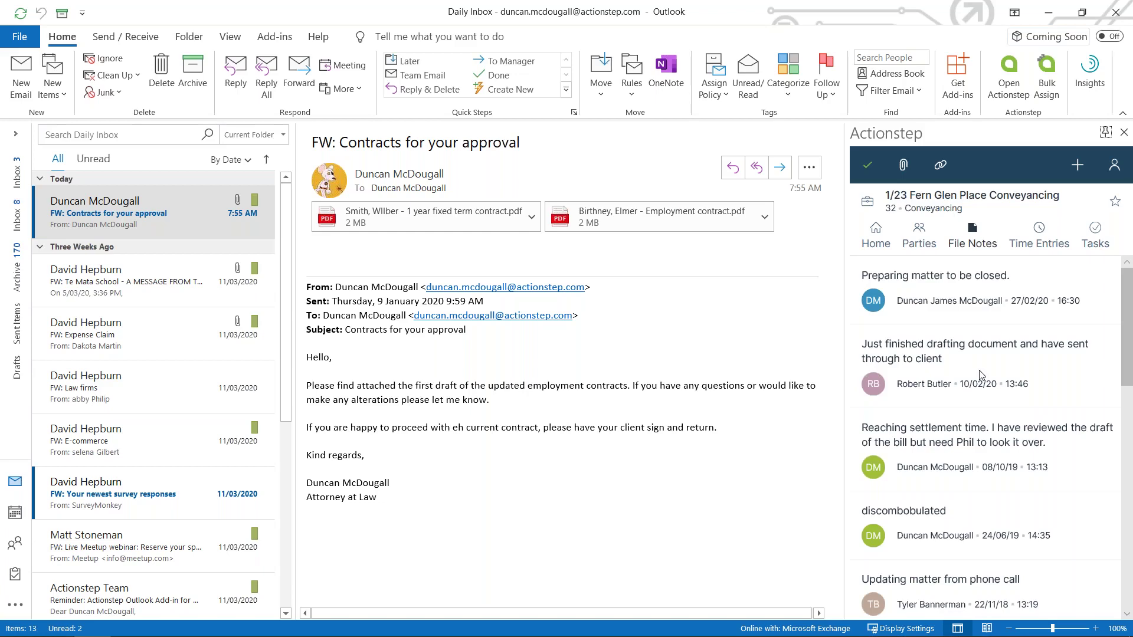
click(1047, 235)
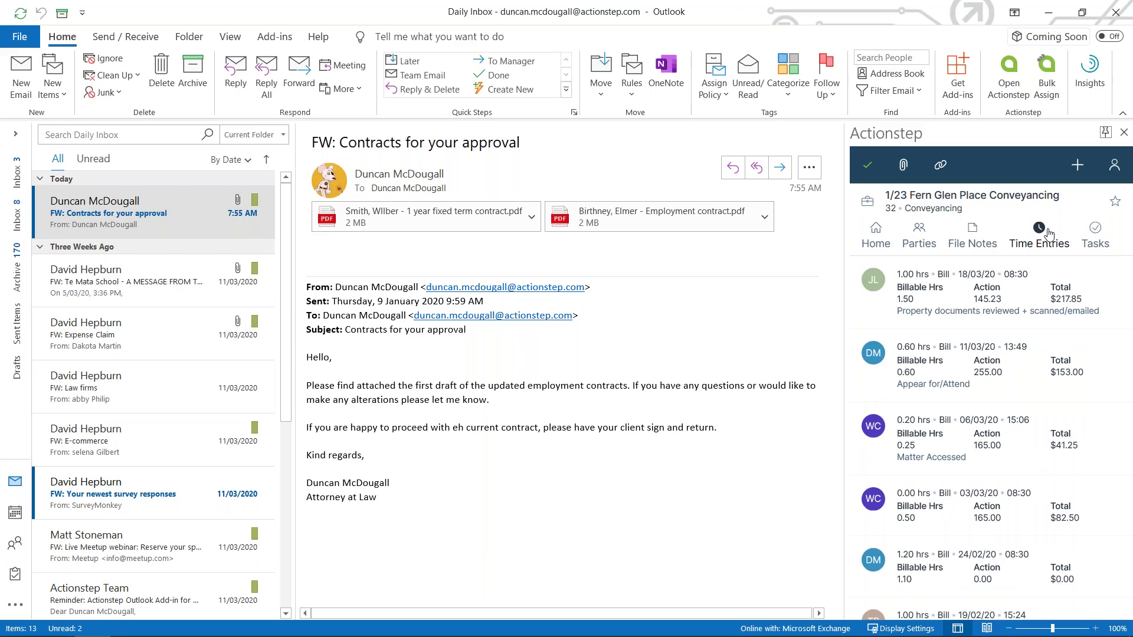
Step: Mark the first overdue "Register New Title" task of the matter as complete
click(1095, 236)
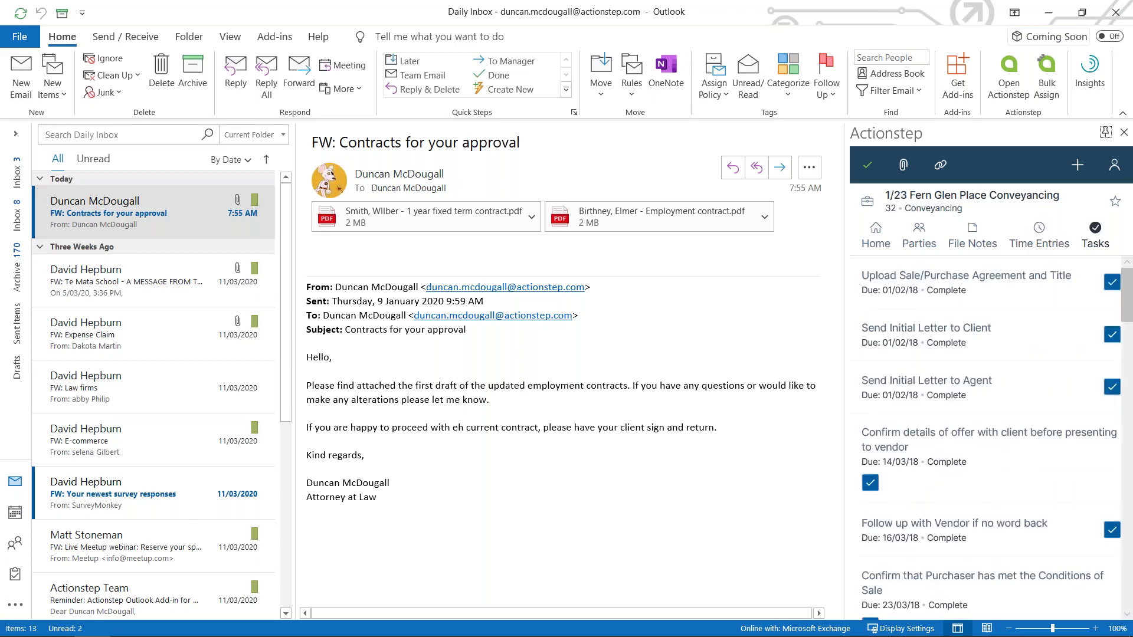
scroll(985, 437, down, 15)
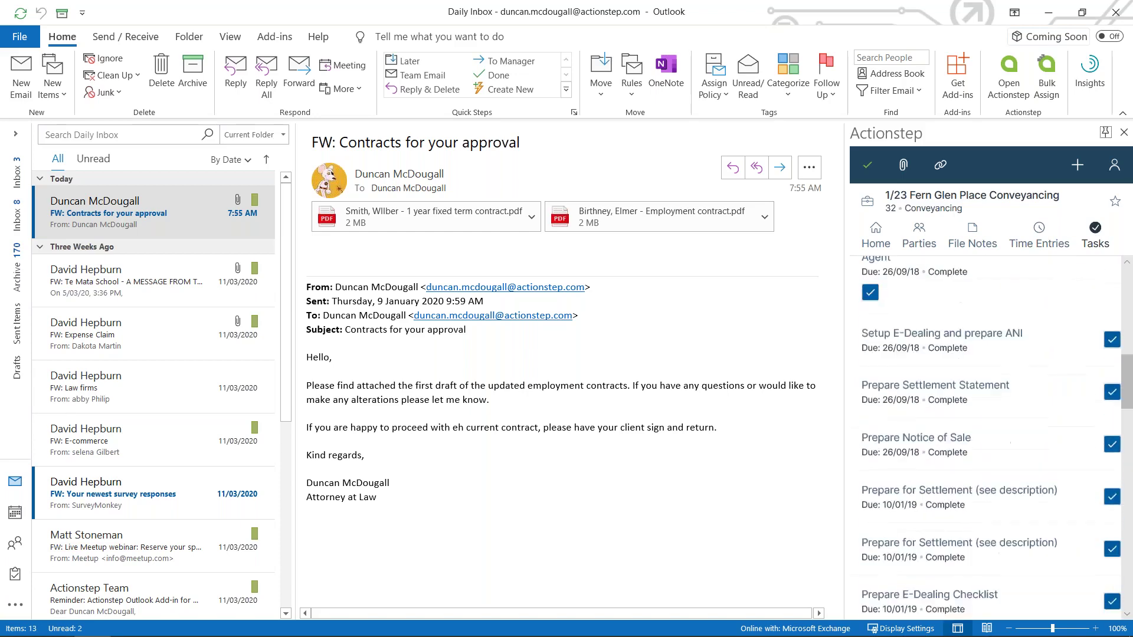
scroll(986, 437, down, 10)
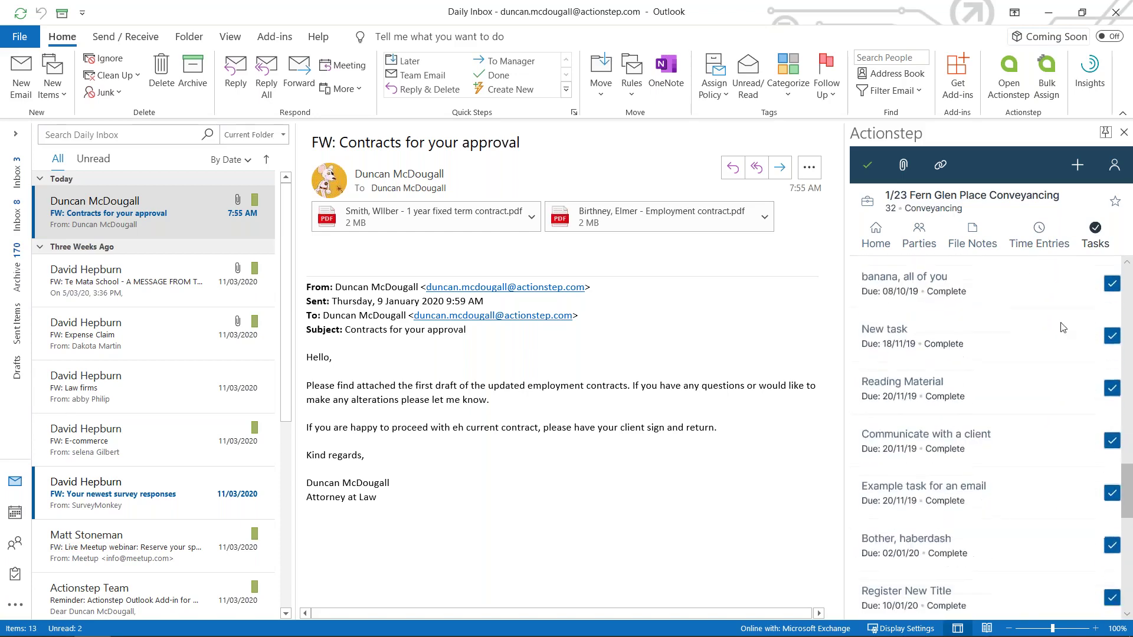
scroll(945, 539, down, 1)
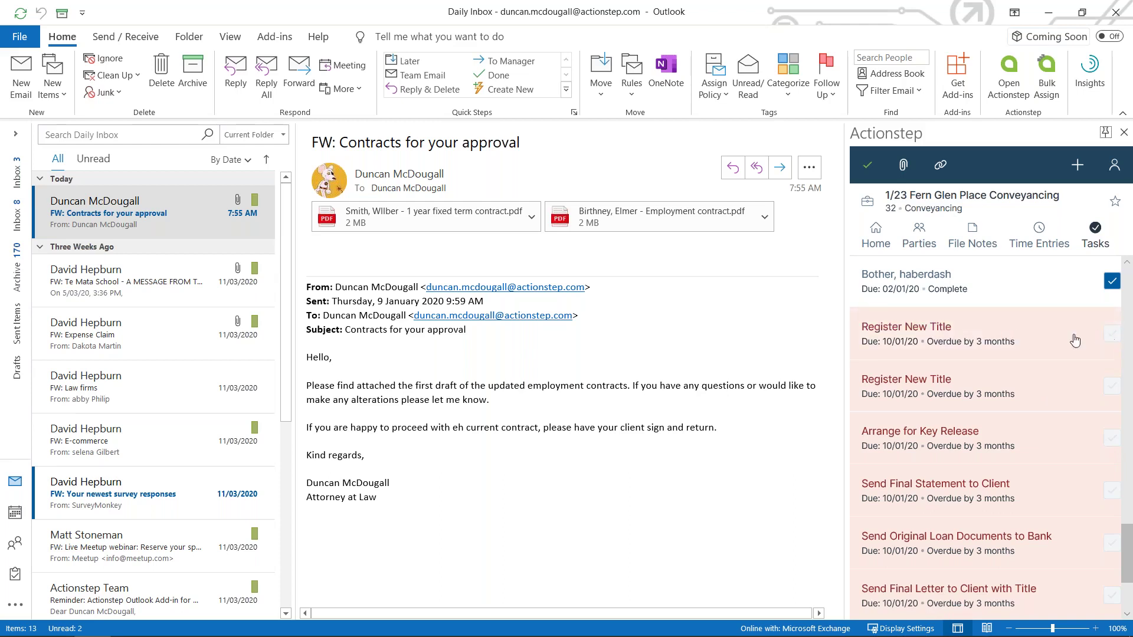
click(1023, 340)
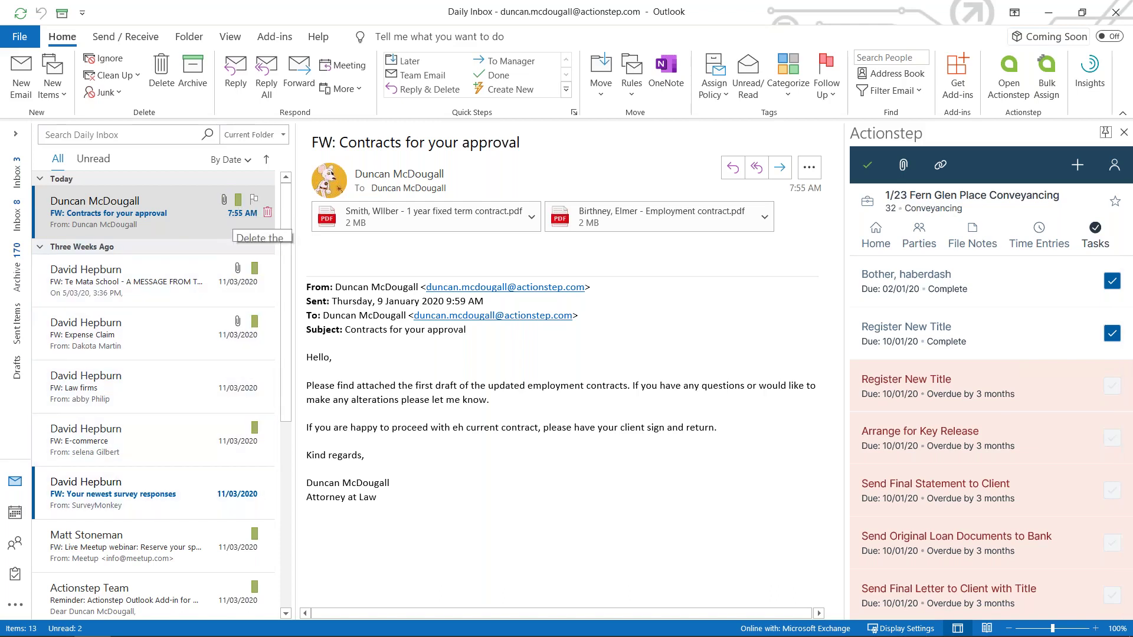
Step: Widen the message list to view its Categories column, and narrow it again with the matter's home overview open
drag(294, 242, 509, 294)
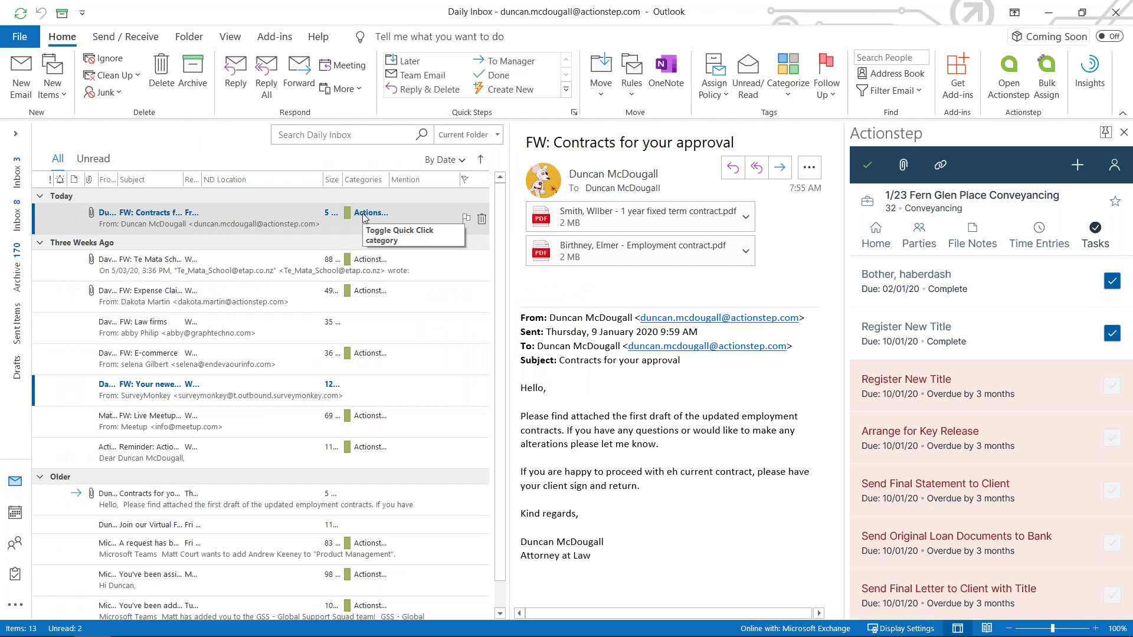
click(876, 237)
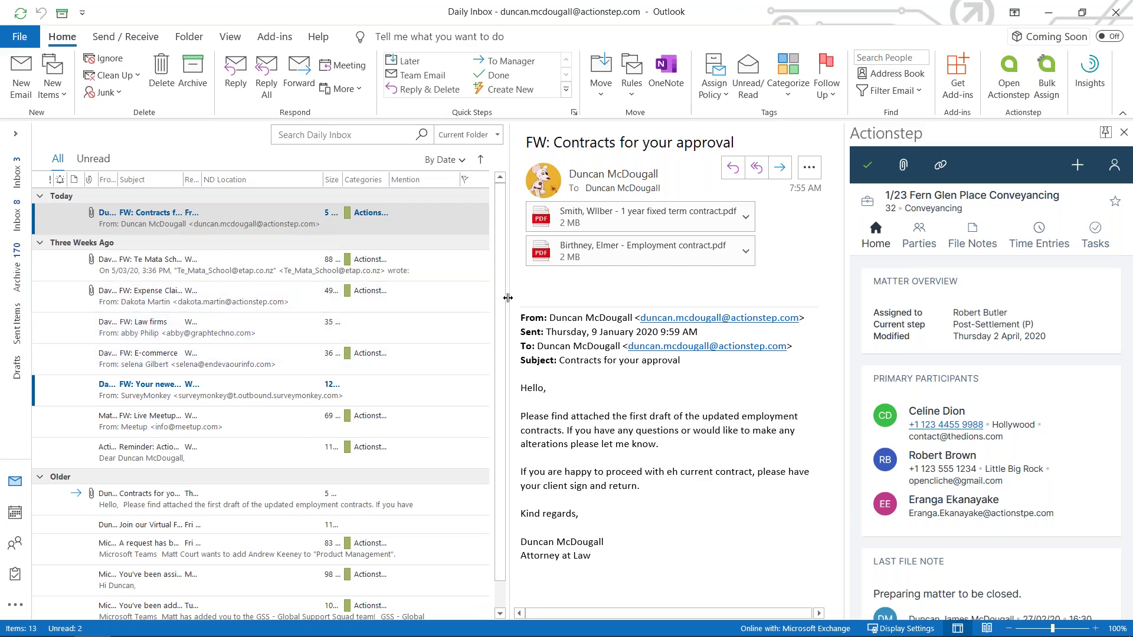
drag(506, 303, 254, 284)
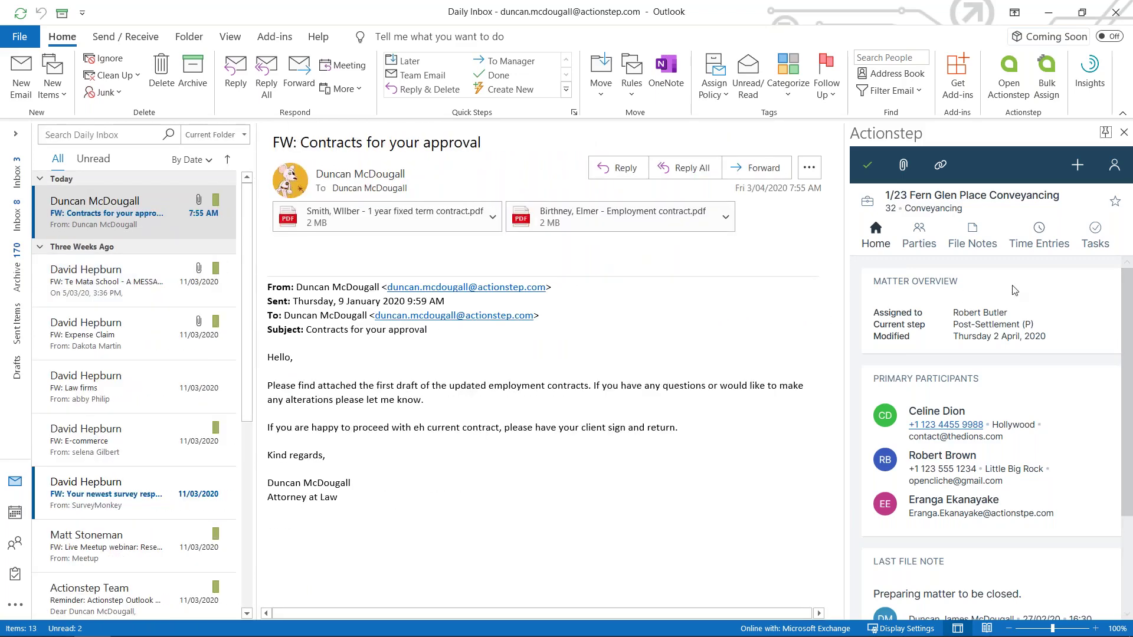
Step: Open the new contact form in the Actionstep add-in, look through its fields and return to the record types without saving
click(1077, 166)
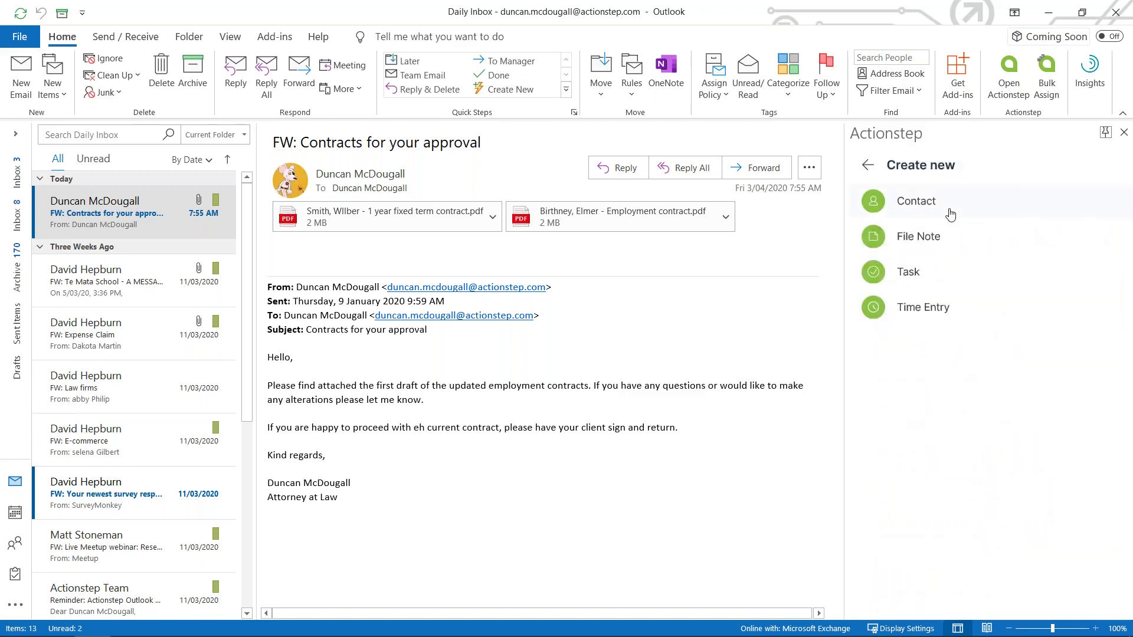
click(924, 203)
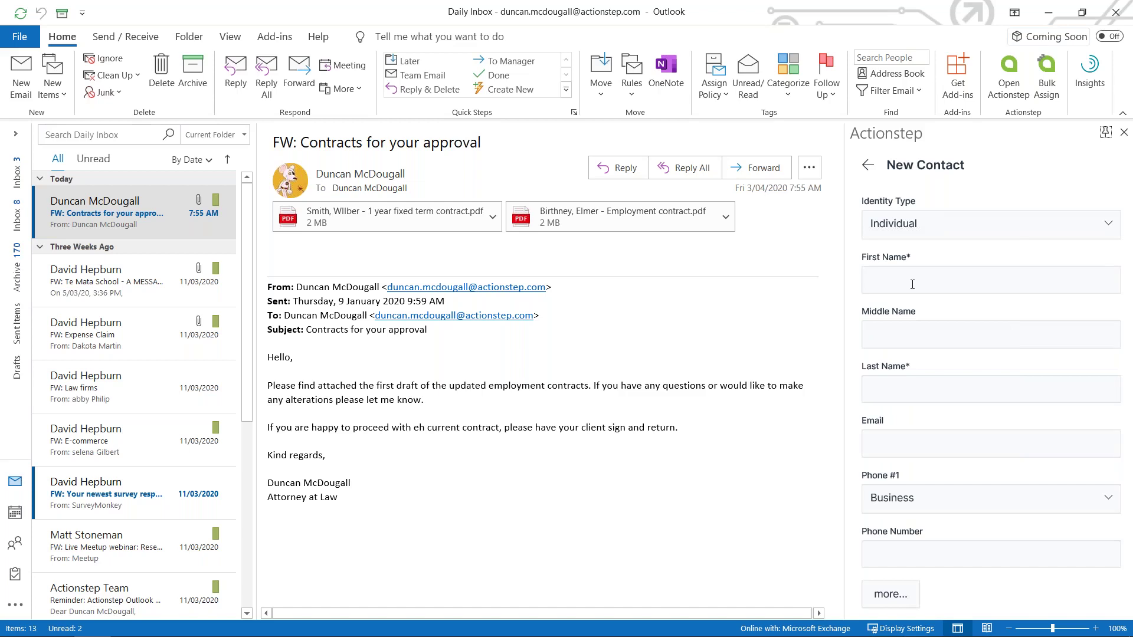
scroll(913, 285, down, 3)
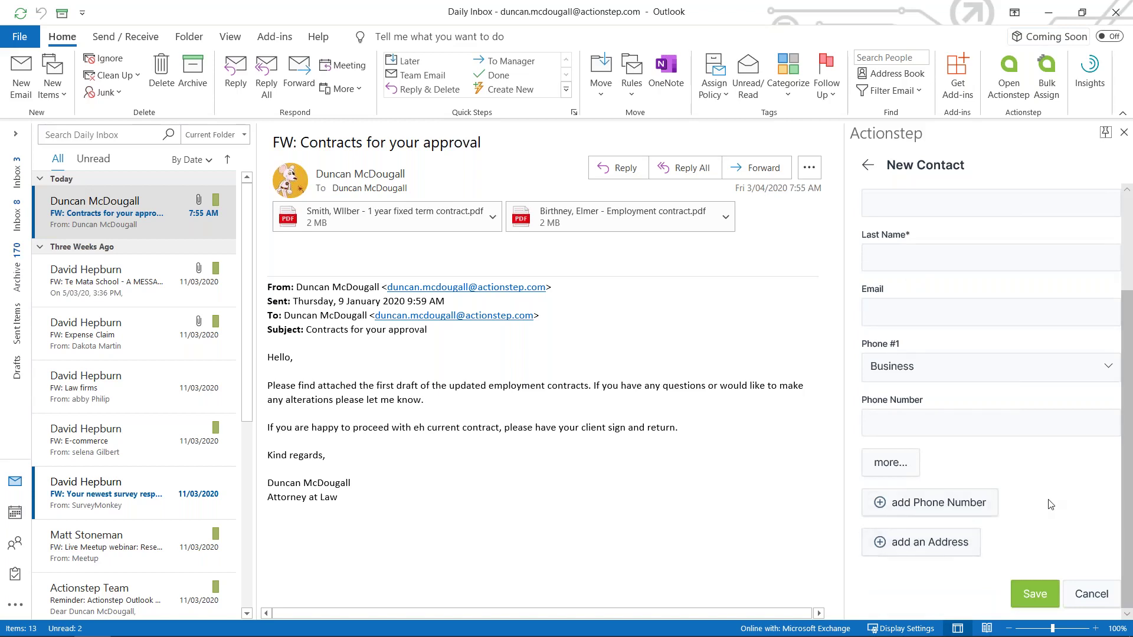
scroll(1050, 505, up, 3)
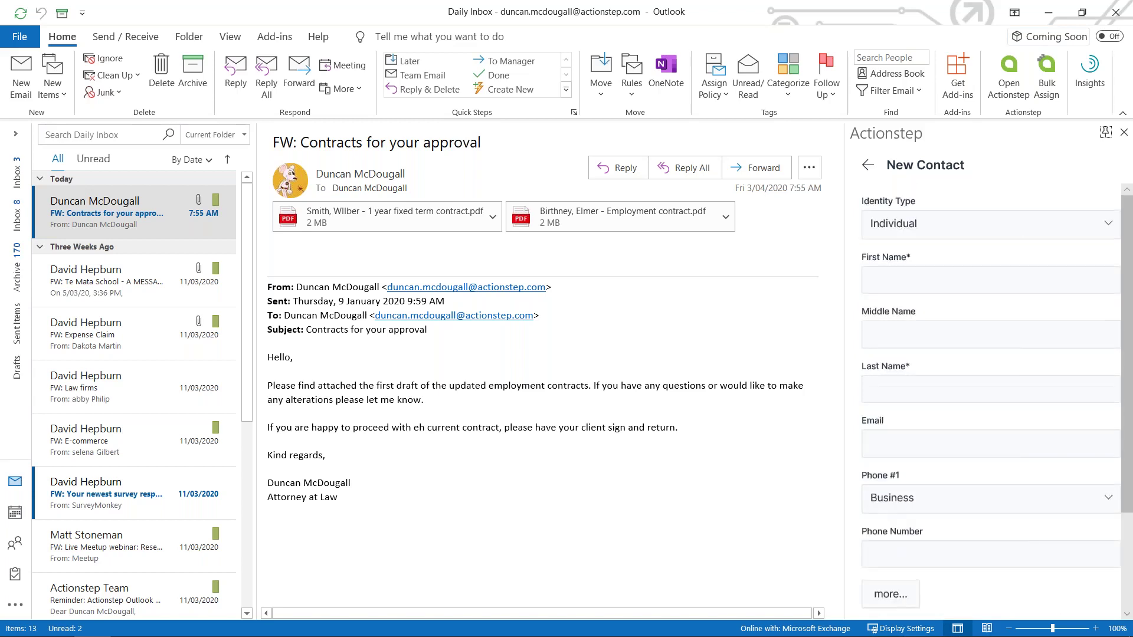
click(869, 166)
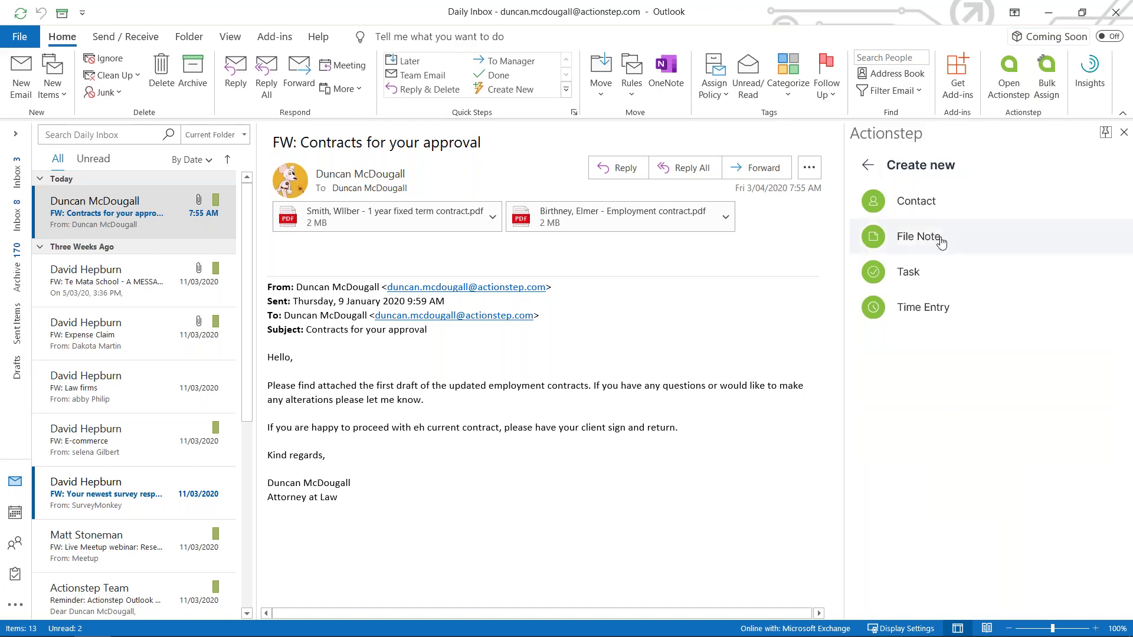
Step: Create a file note on the conveyancing matter with the text "Read an email." and save it
click(876, 241)
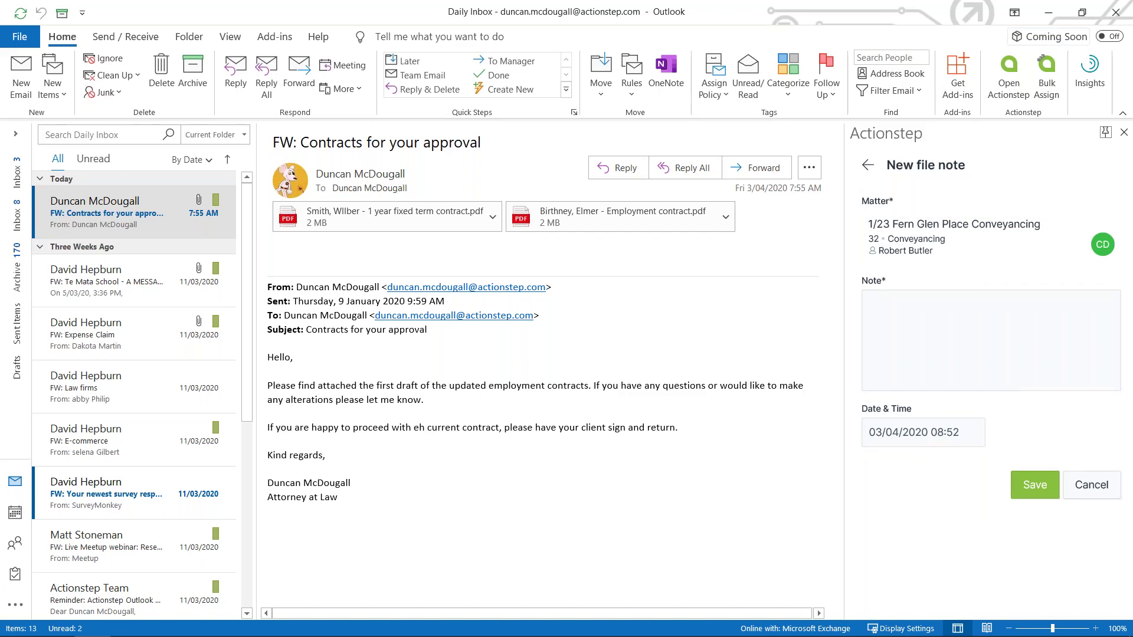
click(961, 333)
text(Read an emia)
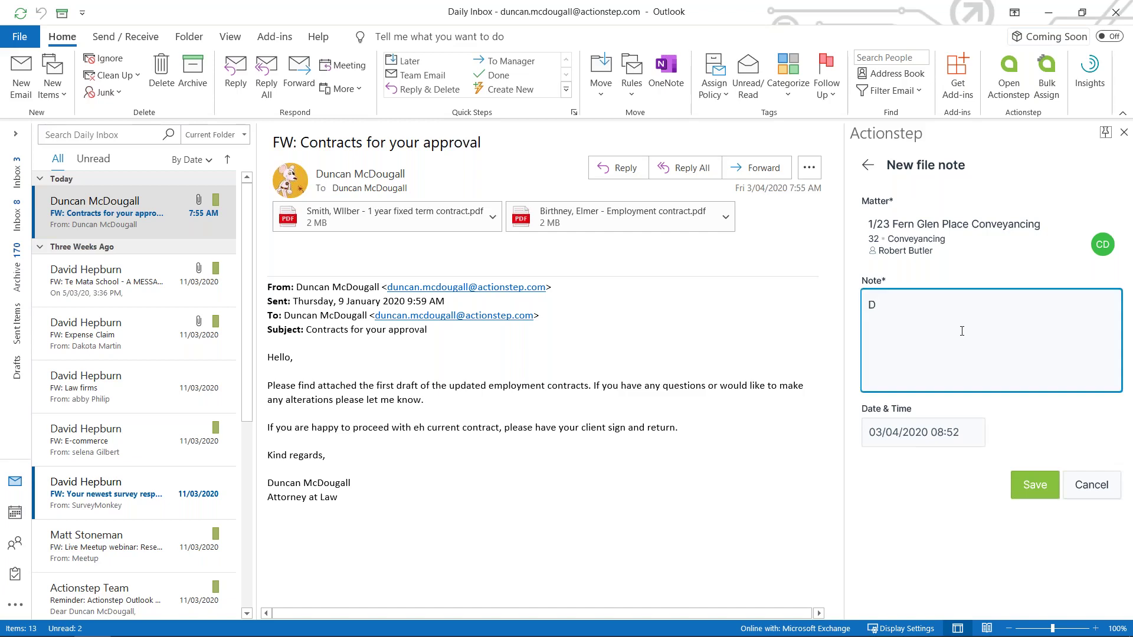
text(l)
key(BackSpace)
key(BackSpace)
key(BackSpace)
text(ail.)
click(1040, 485)
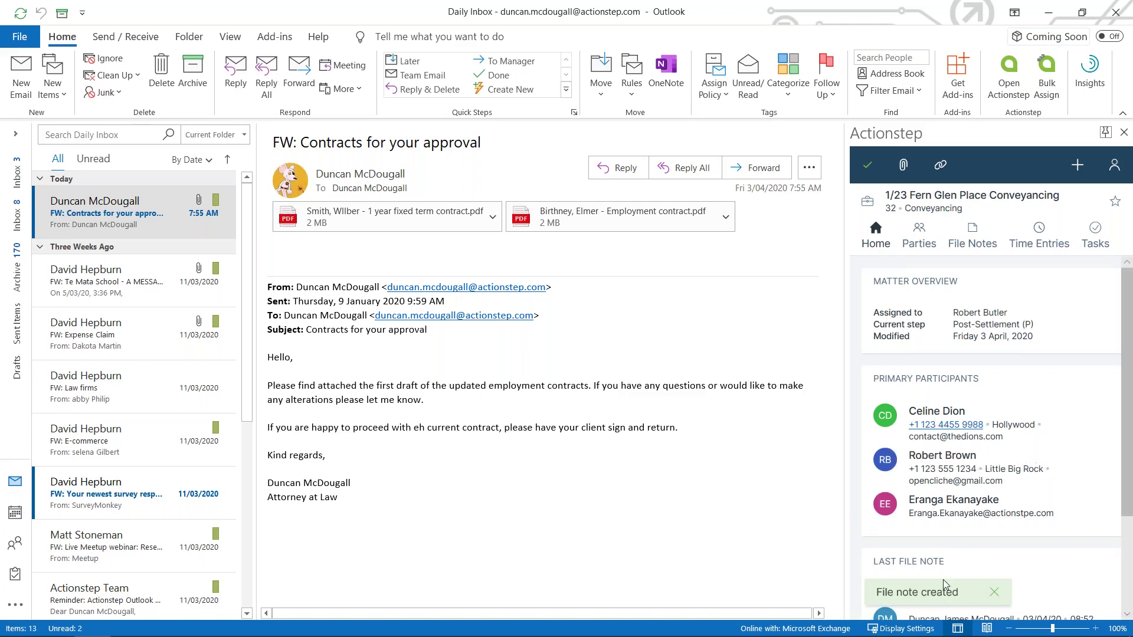
Step: Create a task named "Follow up on email" for the matter with the due date 09/04/2020 and save it
click(1078, 165)
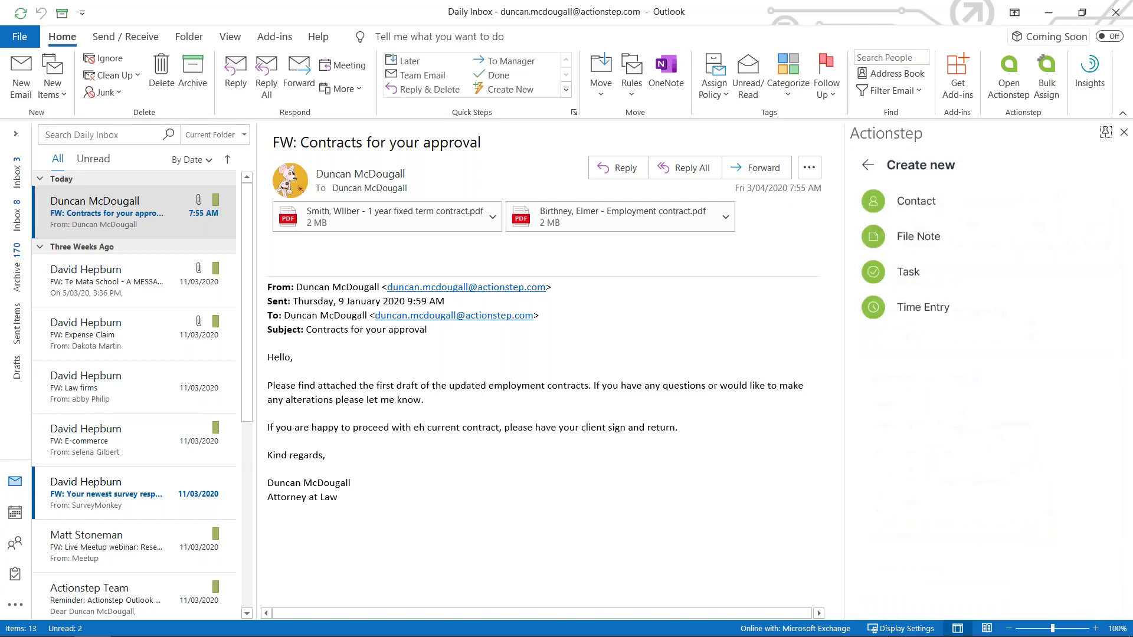
click(933, 273)
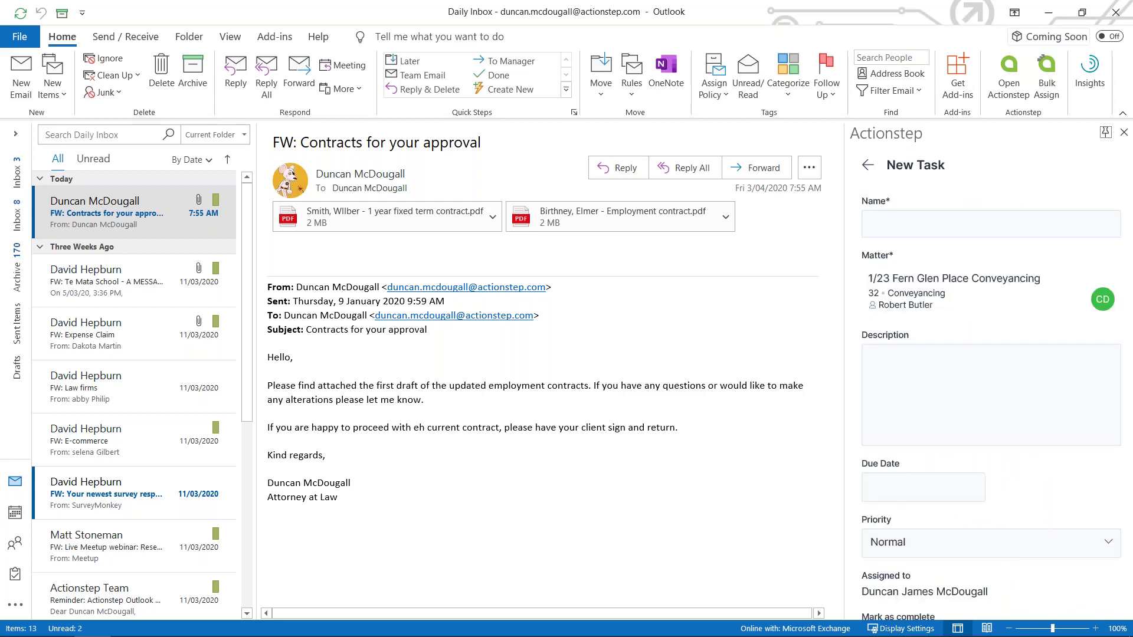
click(931, 222)
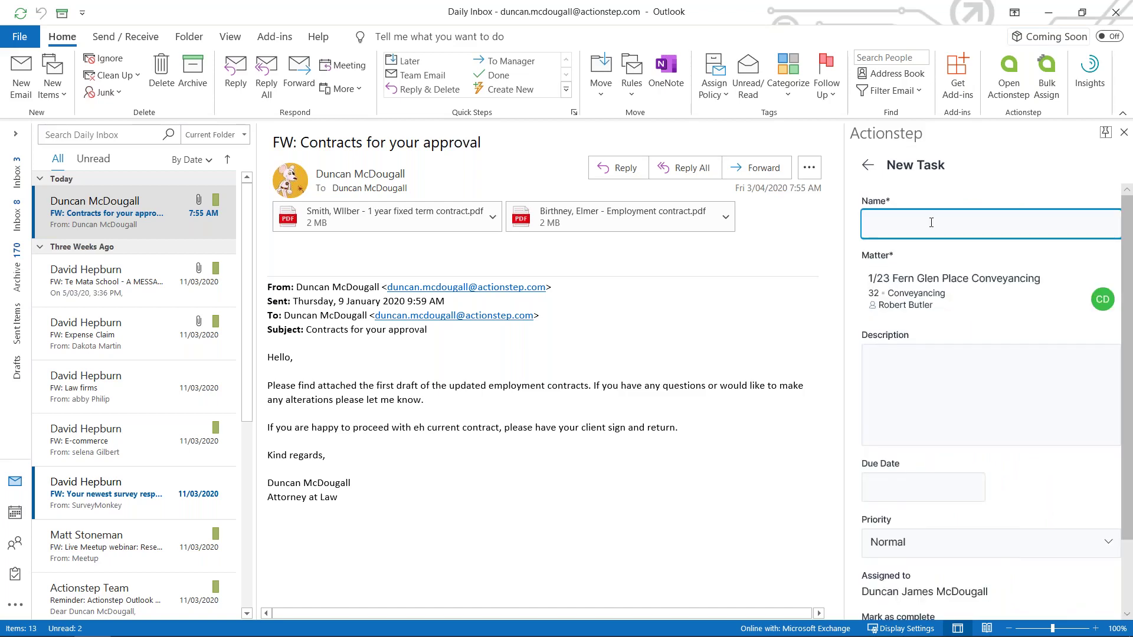
text(Follow up on email)
click(920, 354)
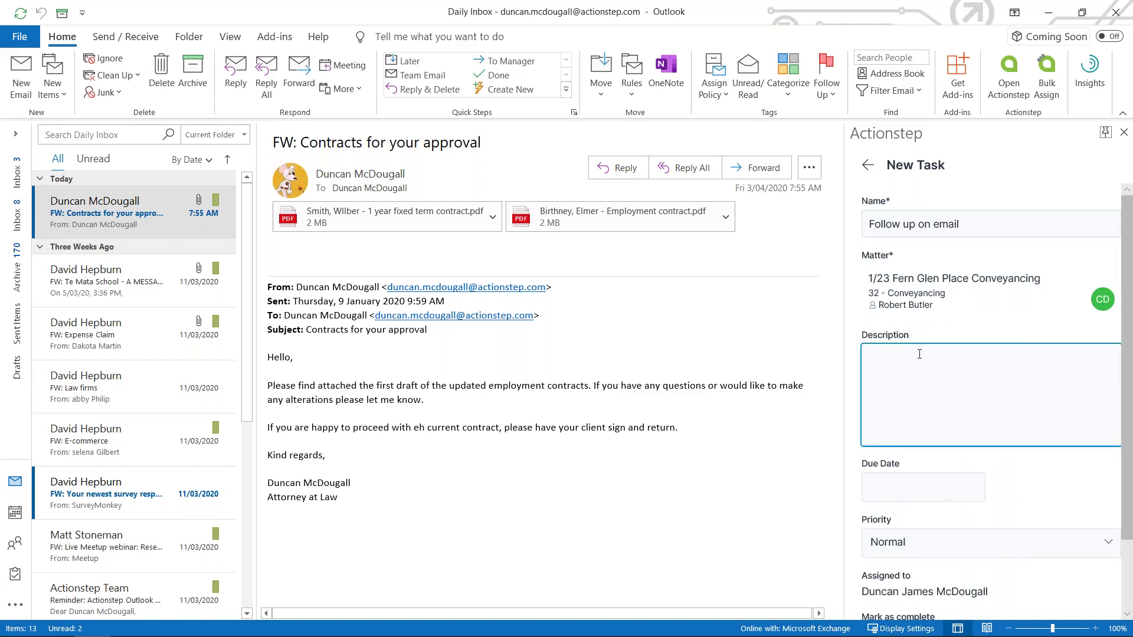
click(928, 487)
click(981, 371)
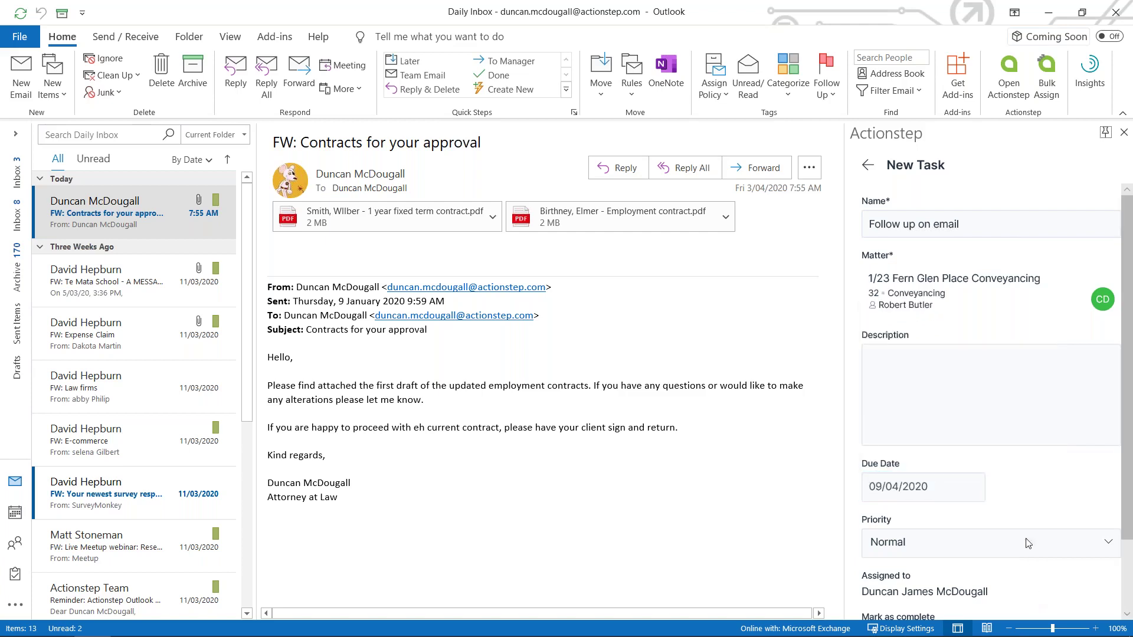
scroll(1028, 543, down, 2)
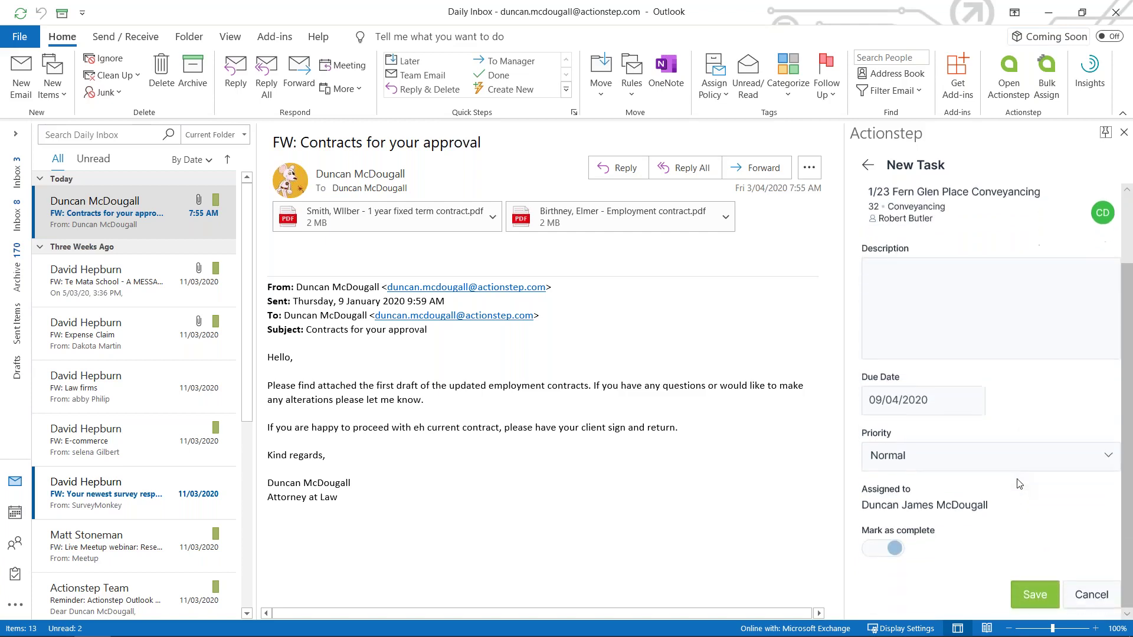
click(1049, 604)
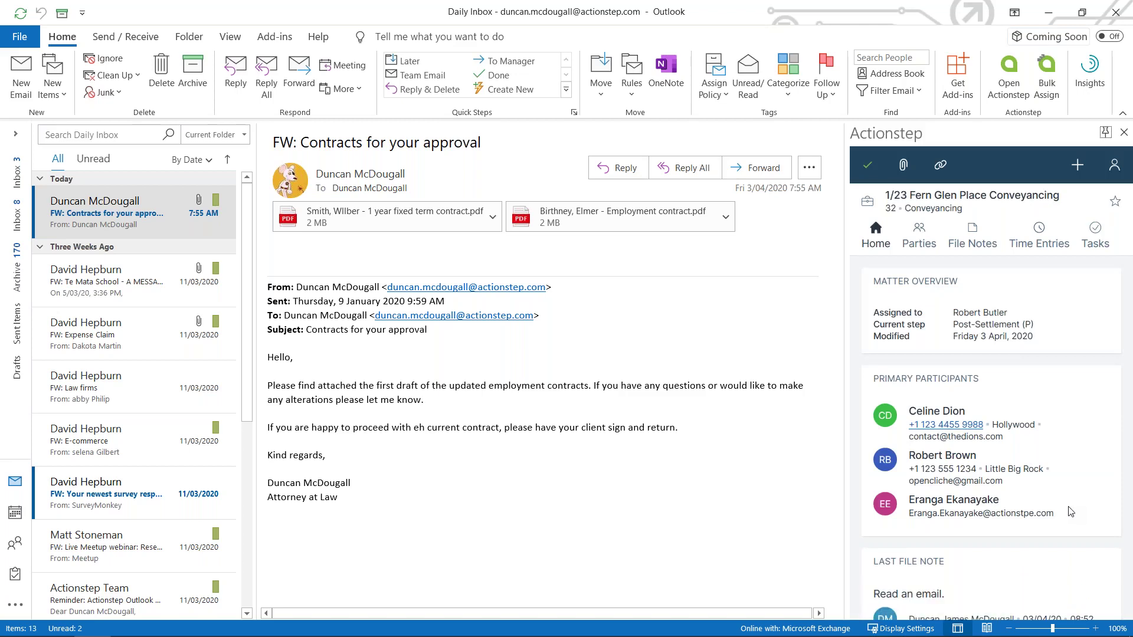
Step: Start a new time entry for the matter with the quick code Appear for/Attend
click(1077, 165)
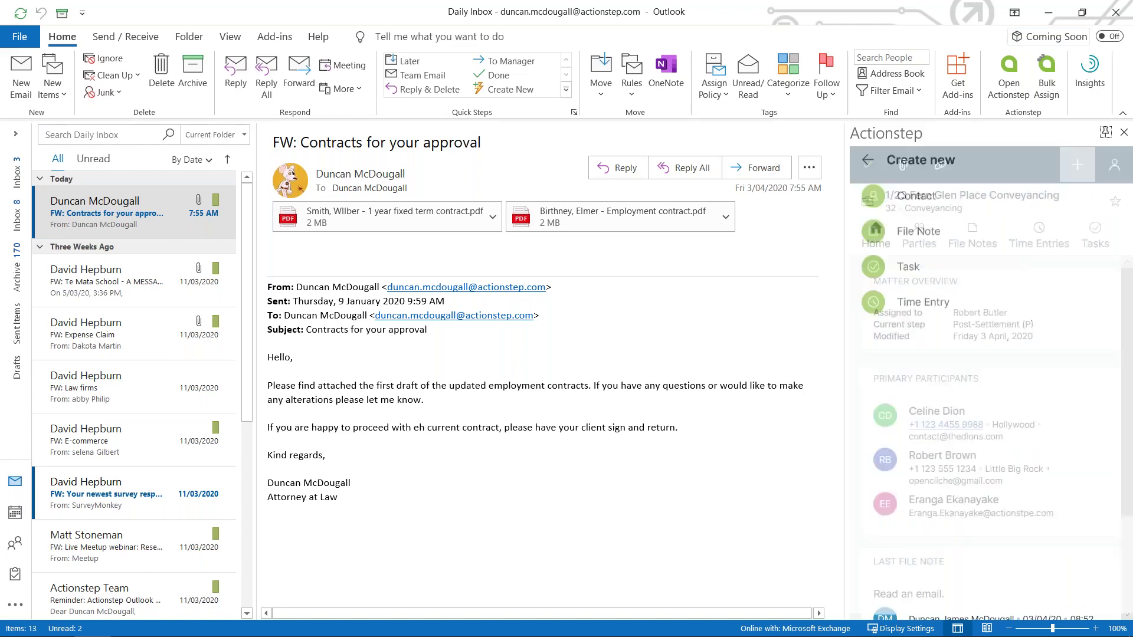
click(912, 307)
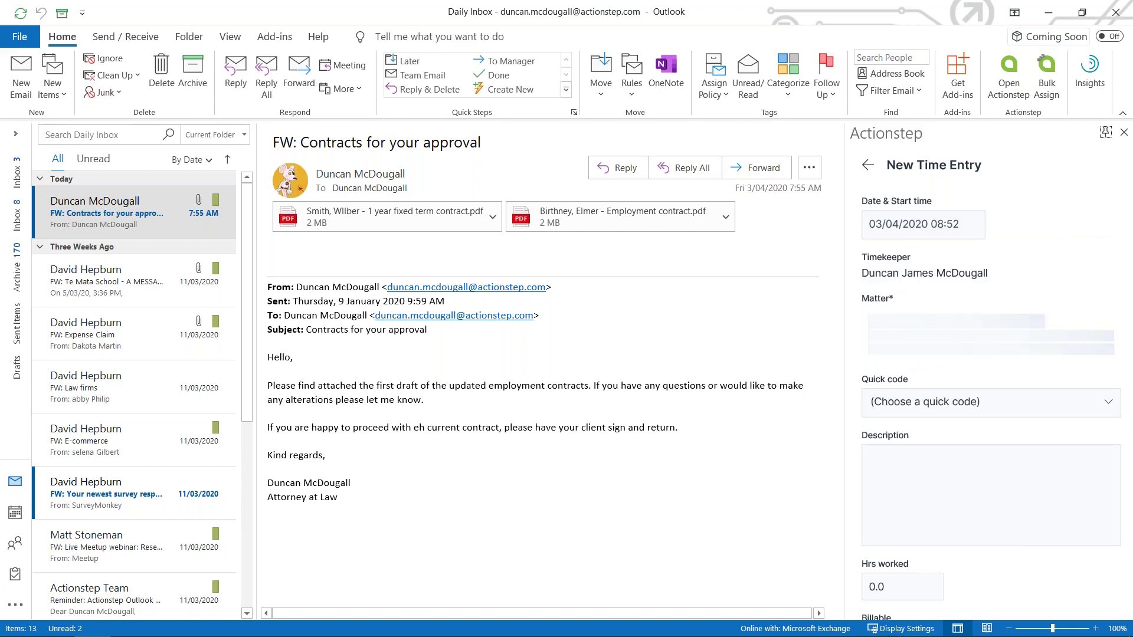
click(1091, 401)
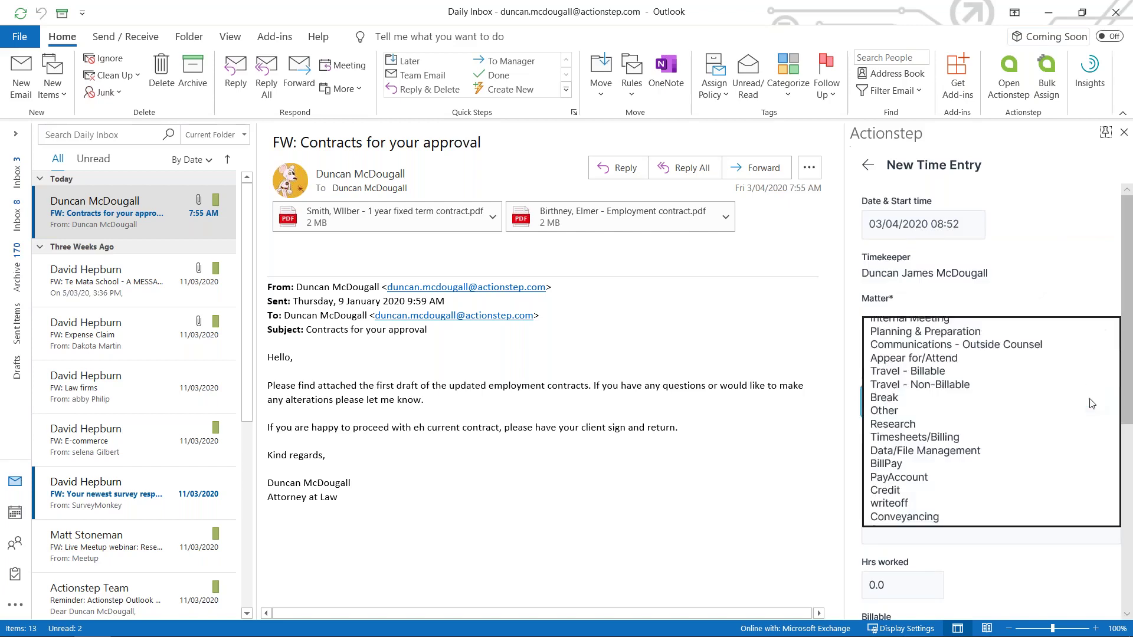
click(929, 360)
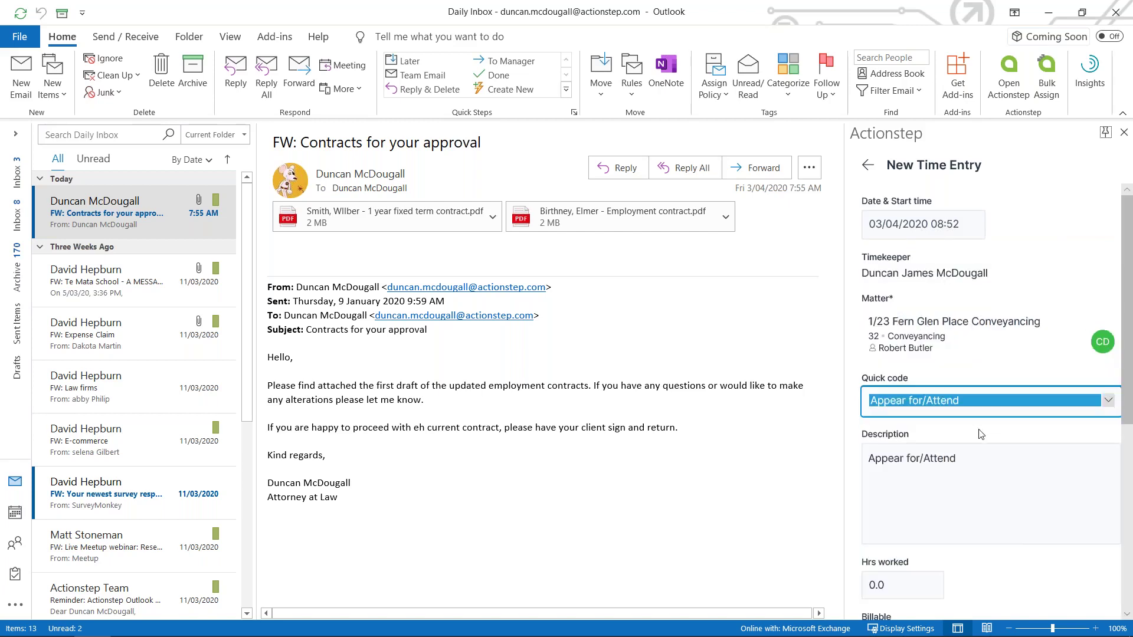
Step: Set the hours worked of the time entry to 1.2 and save the entry
scroll(981, 439, down, 3)
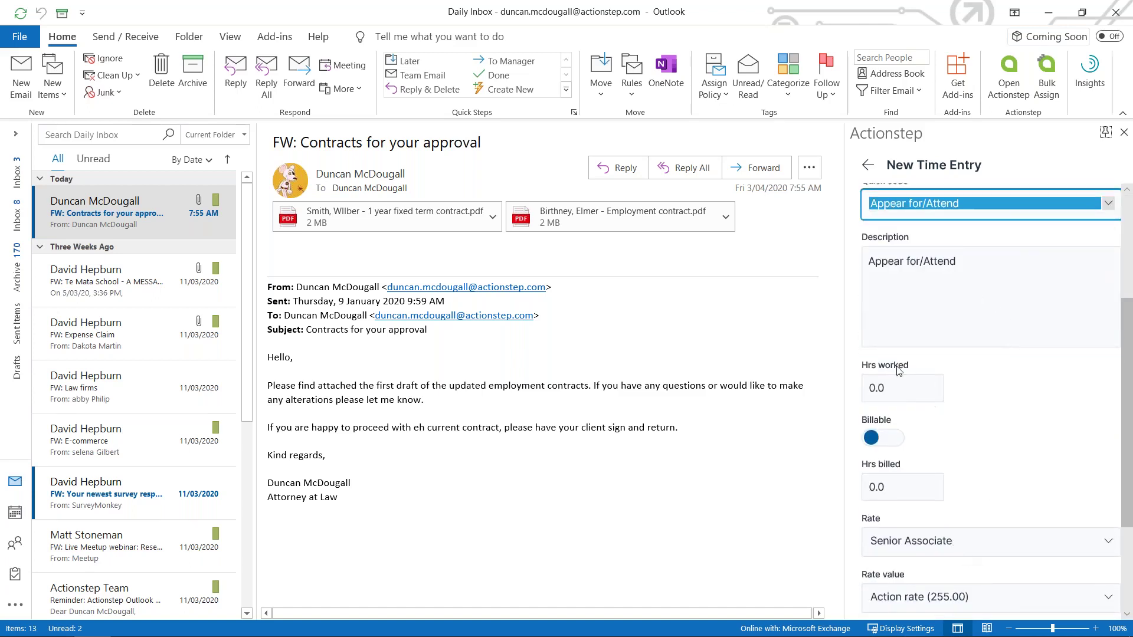
click(906, 389)
key(BackSpace)
key(BackSpace)
key(BackSpace)
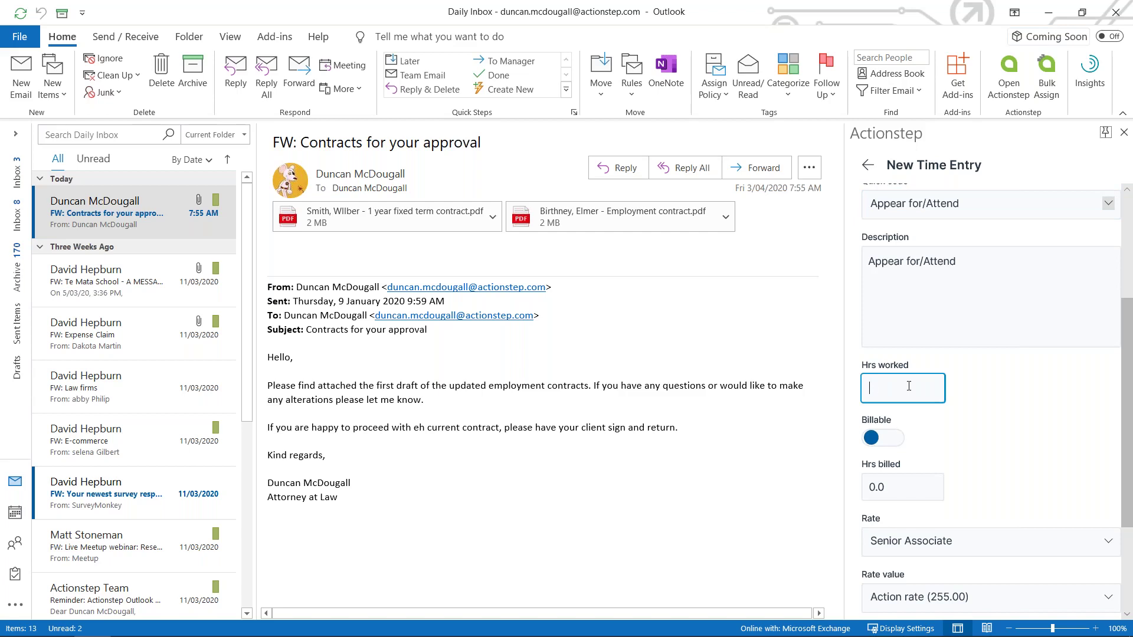
text(1.2)
click(979, 415)
scroll(983, 413, down, 1)
scroll(984, 411, down, 3)
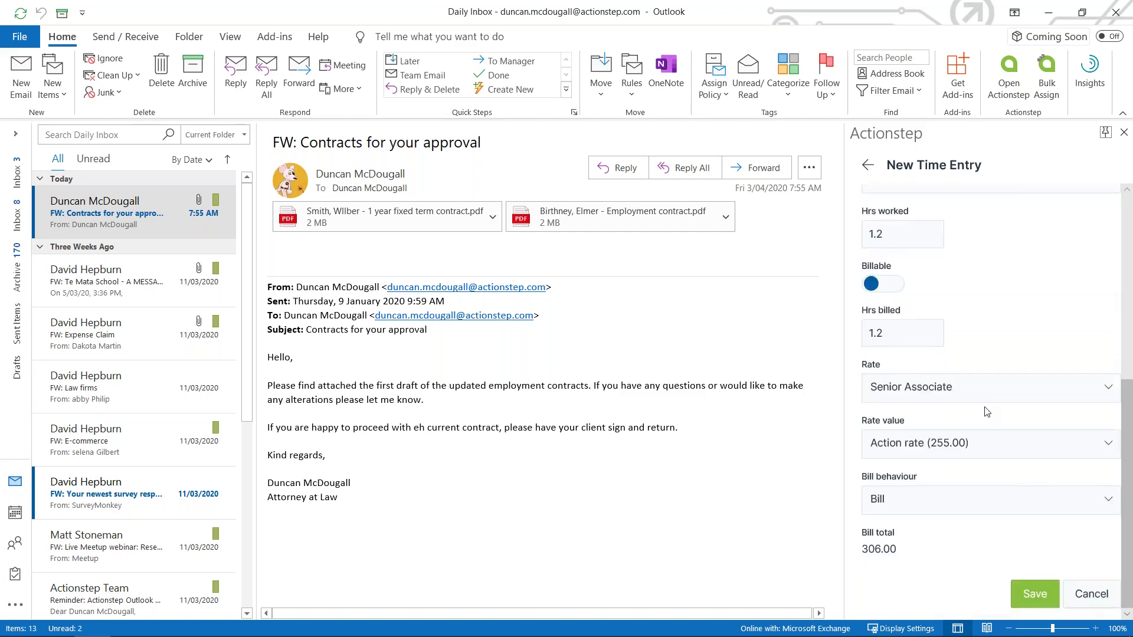
click(1023, 586)
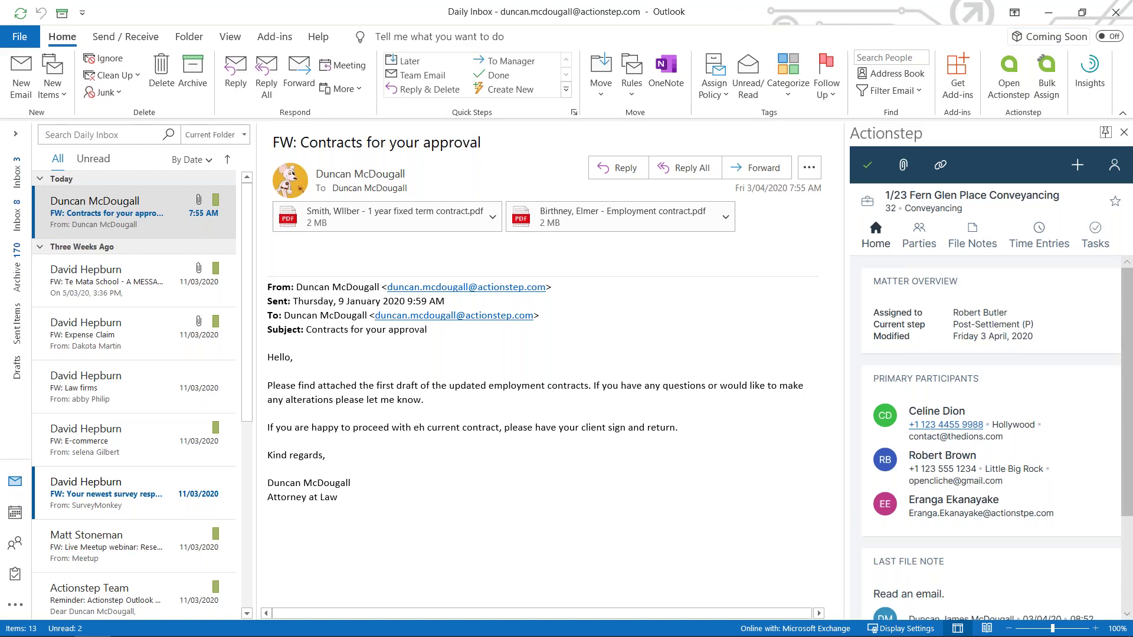
Step: Move both PDF contract attachments of the email into the matter's Unconditional folder
click(903, 168)
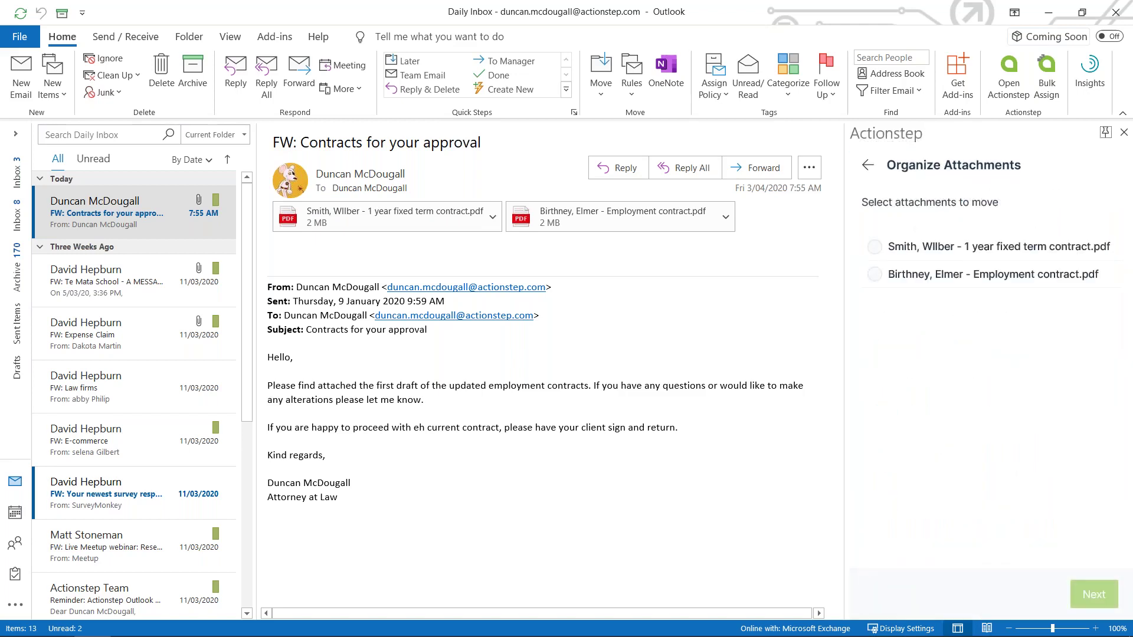
click(874, 252)
click(877, 279)
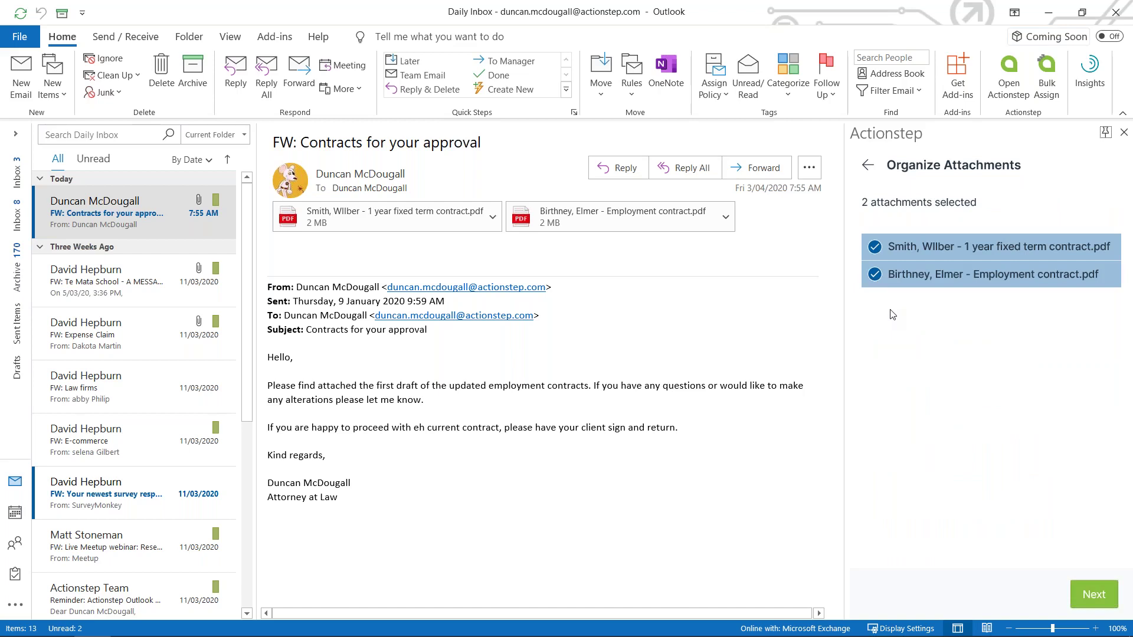
click(1094, 597)
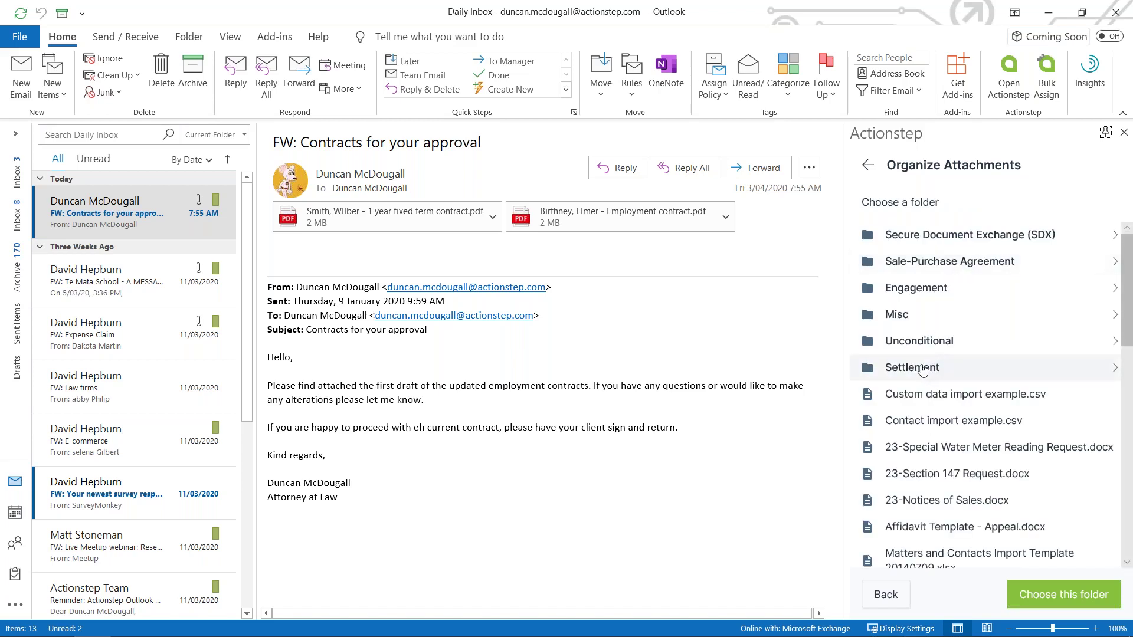
click(922, 348)
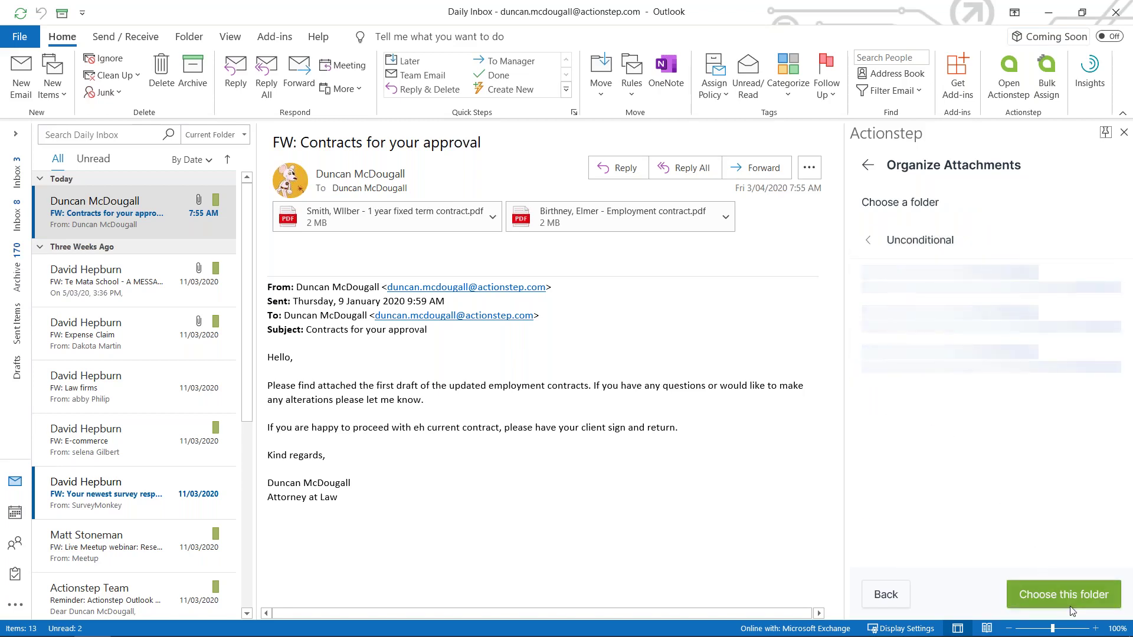
click(1092, 597)
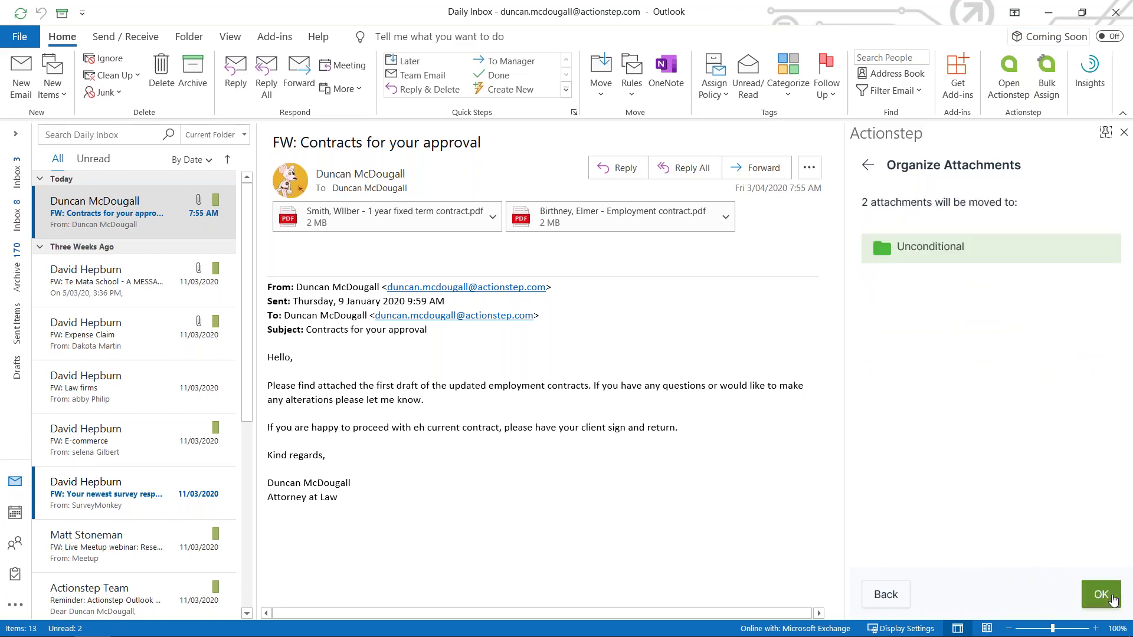
click(1102, 595)
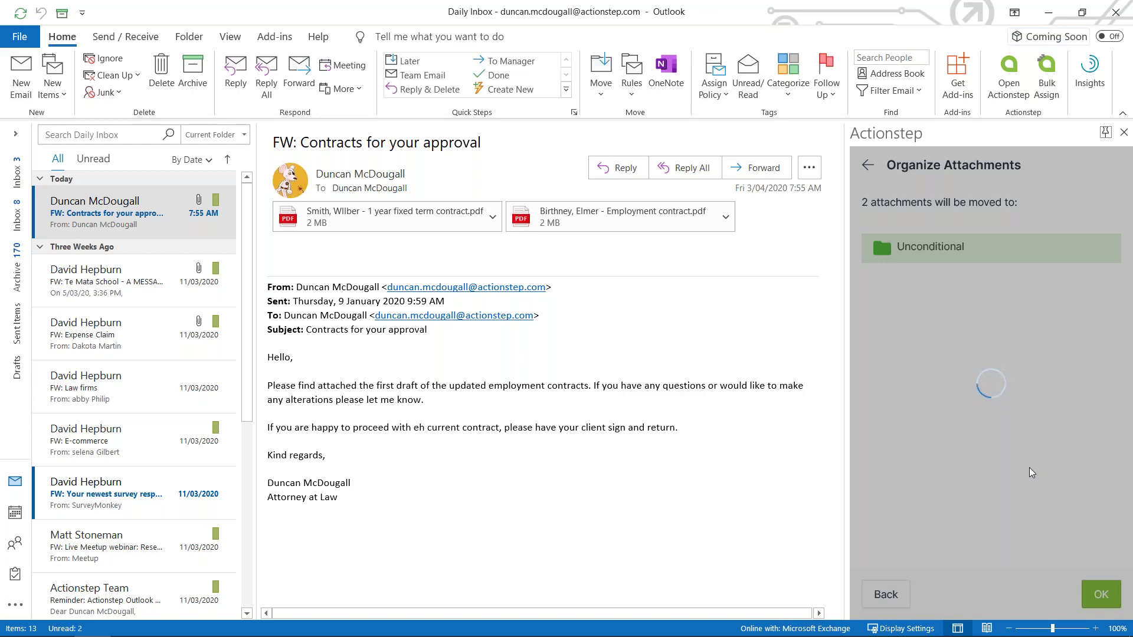
Step: Switch to Actionstep in the browser and open the Unconditional folder in the matter's documents to check for the moved attachments
key(alt+Tab)
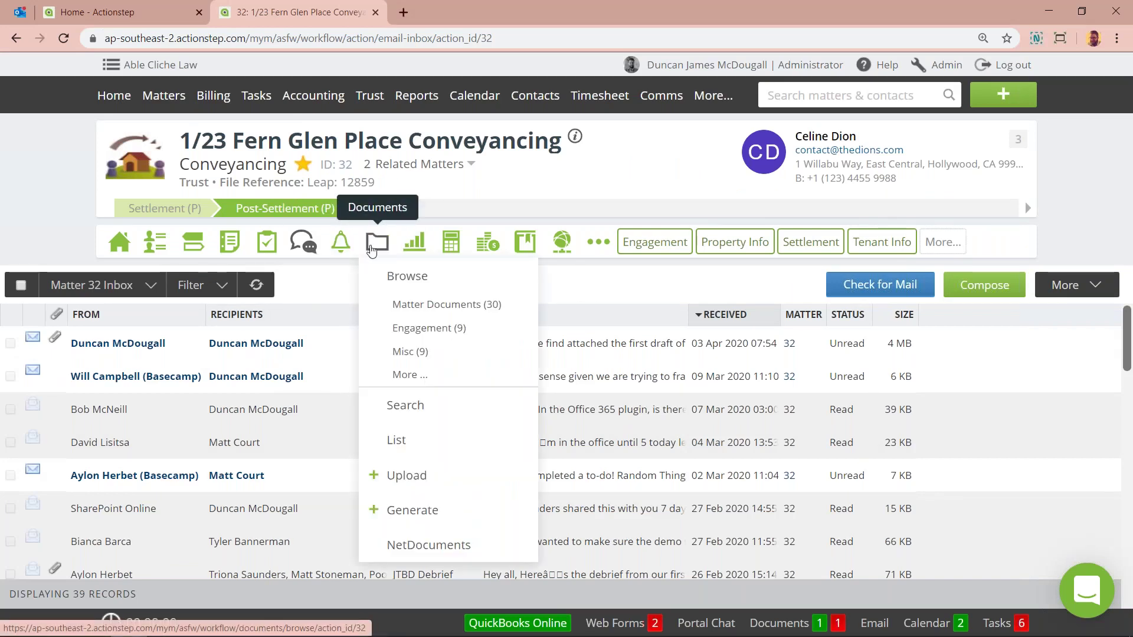
click(371, 250)
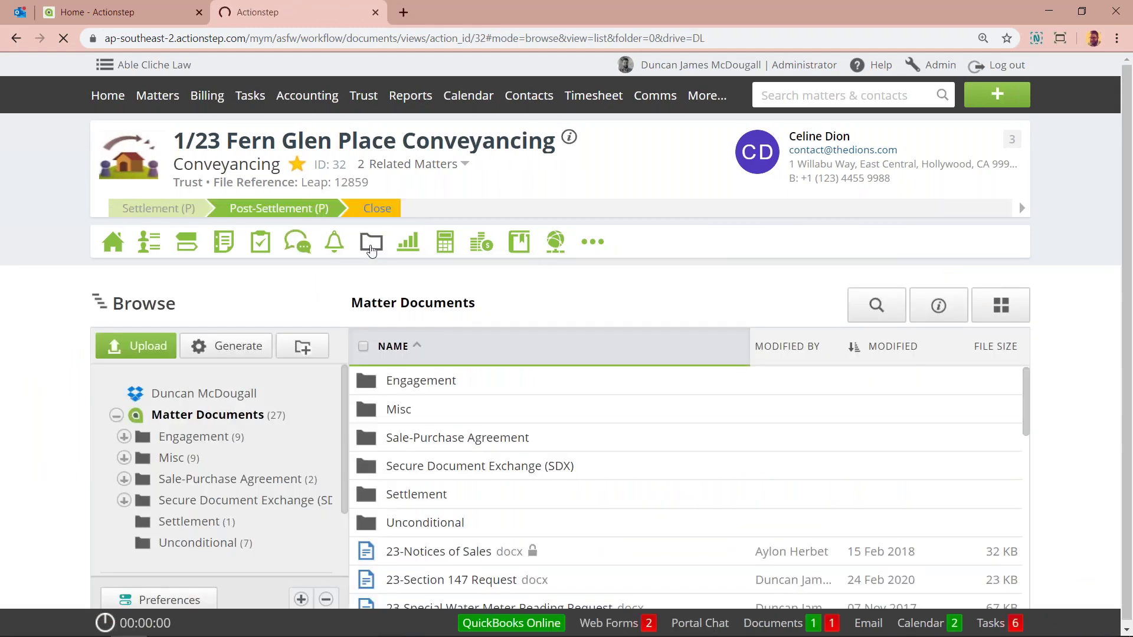
scroll(424, 436, down, 5)
scroll(423, 437, up, 3)
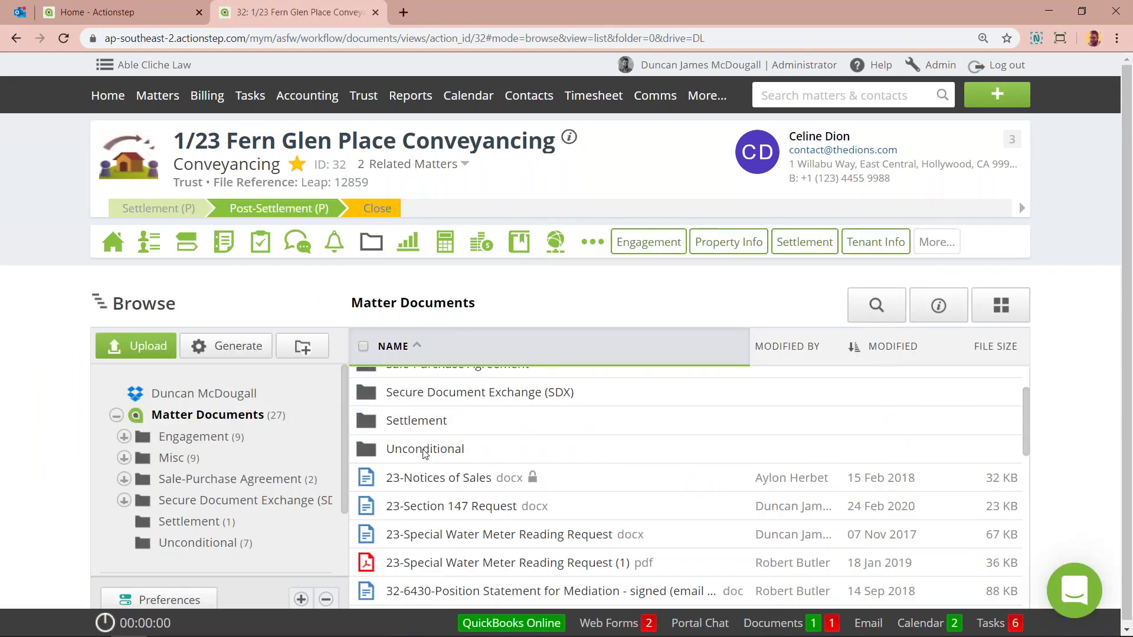
double_click(425, 450)
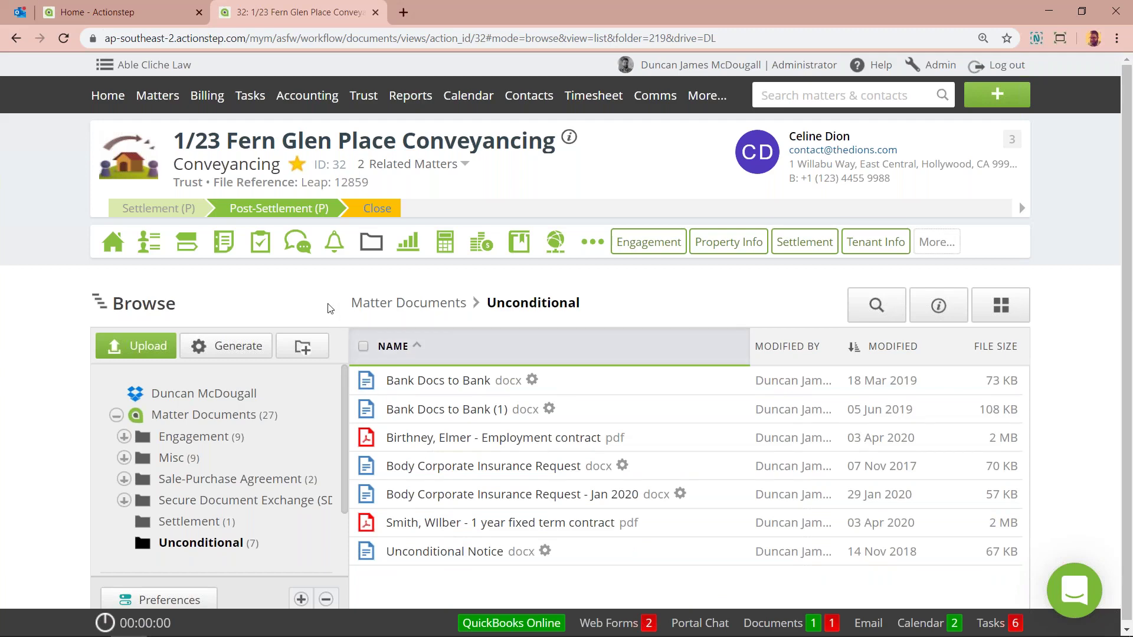
Step: Open the matter's list of incomplete tasks to check for the "Follow up on email" task
mouse_move(260, 243)
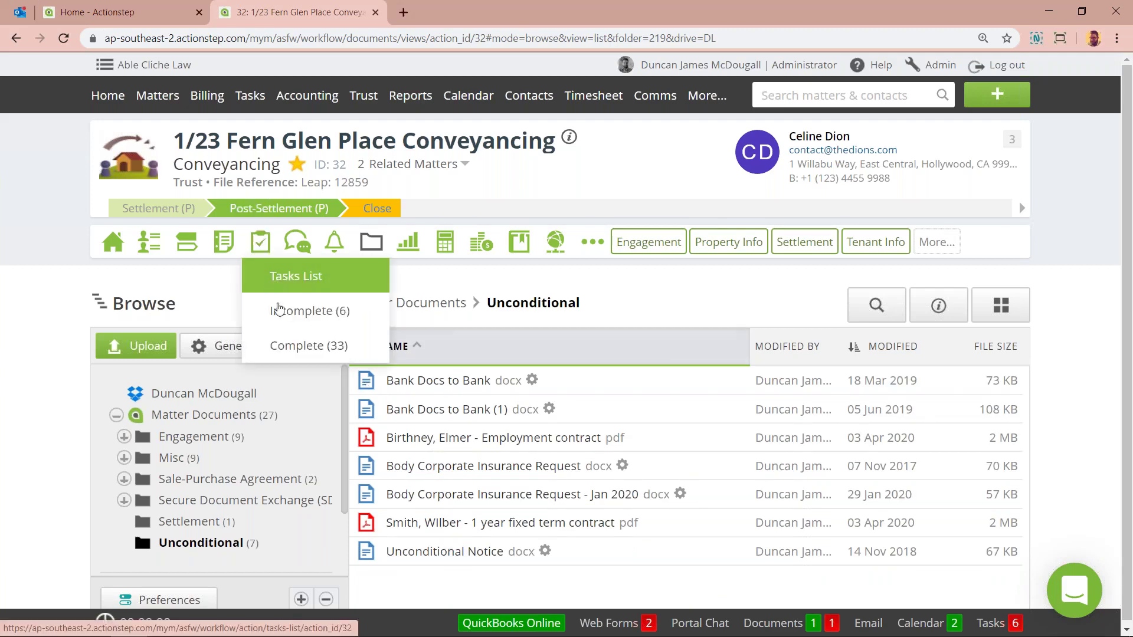
click(285, 318)
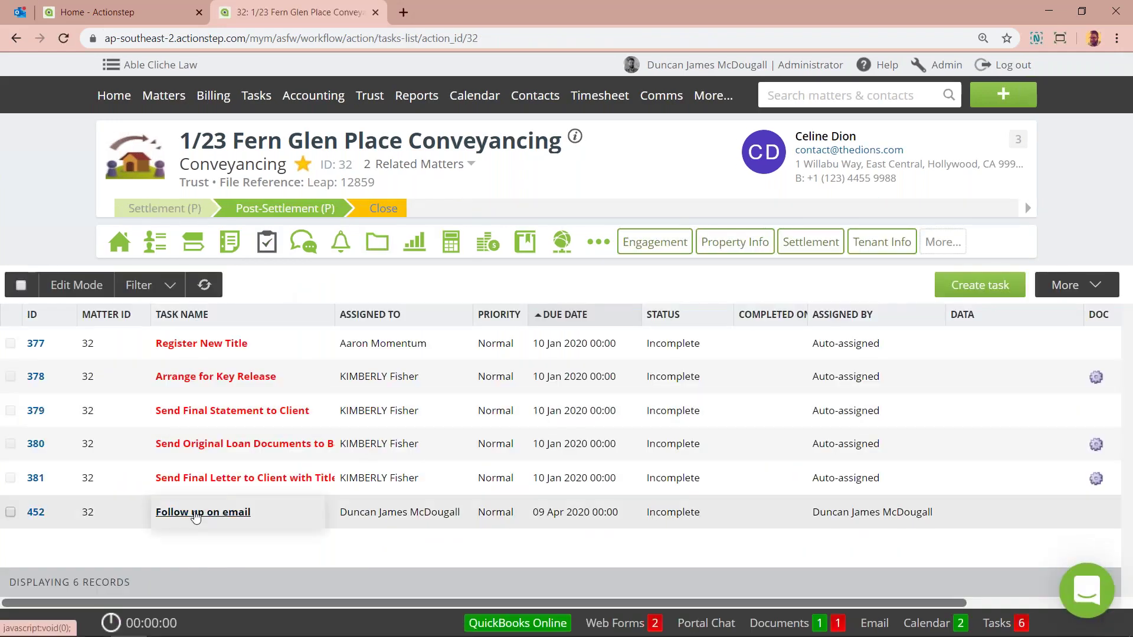
Step: Open the matter's user notes to check for the "Read an email." file note
mouse_move(230, 243)
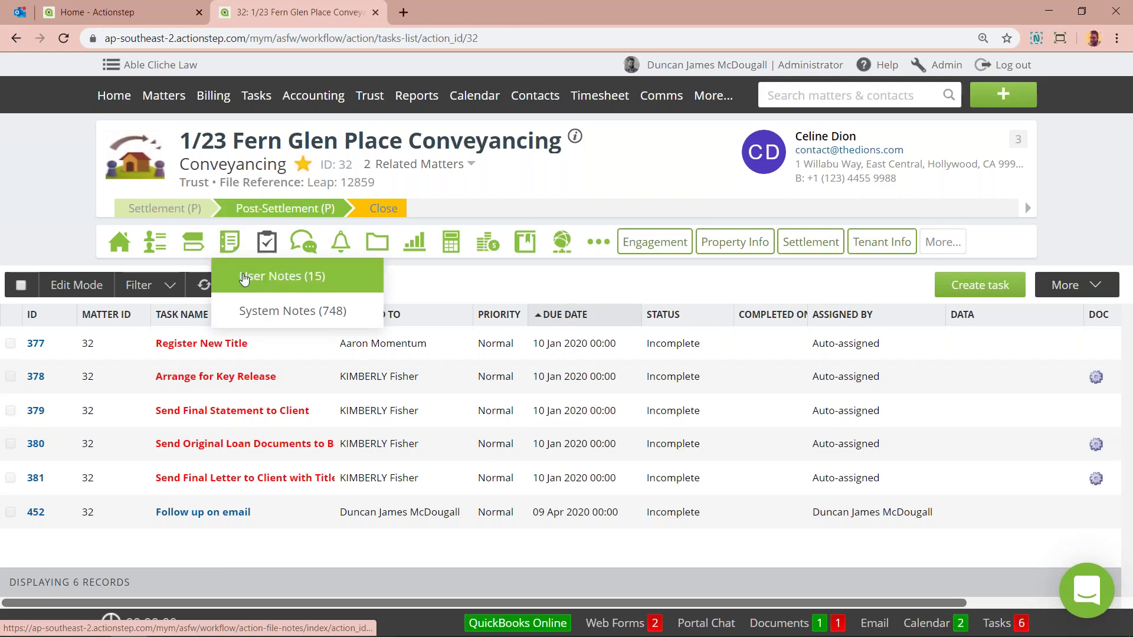
click(248, 279)
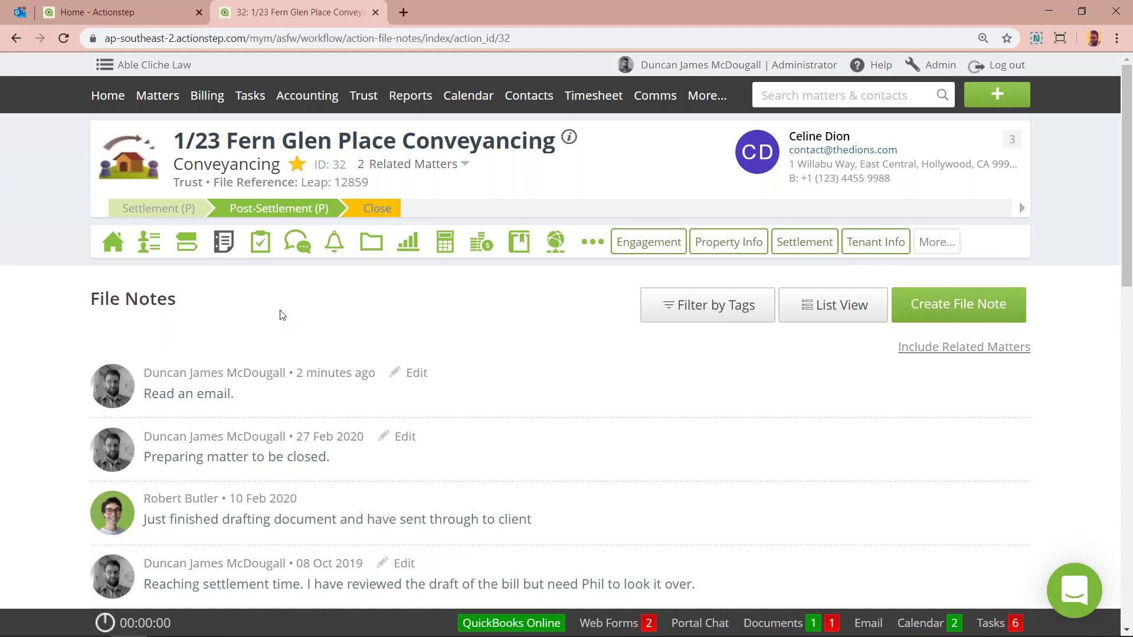
Step: Switch to desktop Outlook and unassign the "Contracts for your approval" email from its matter, with the Delete email option enabled
key(alt+Tab)
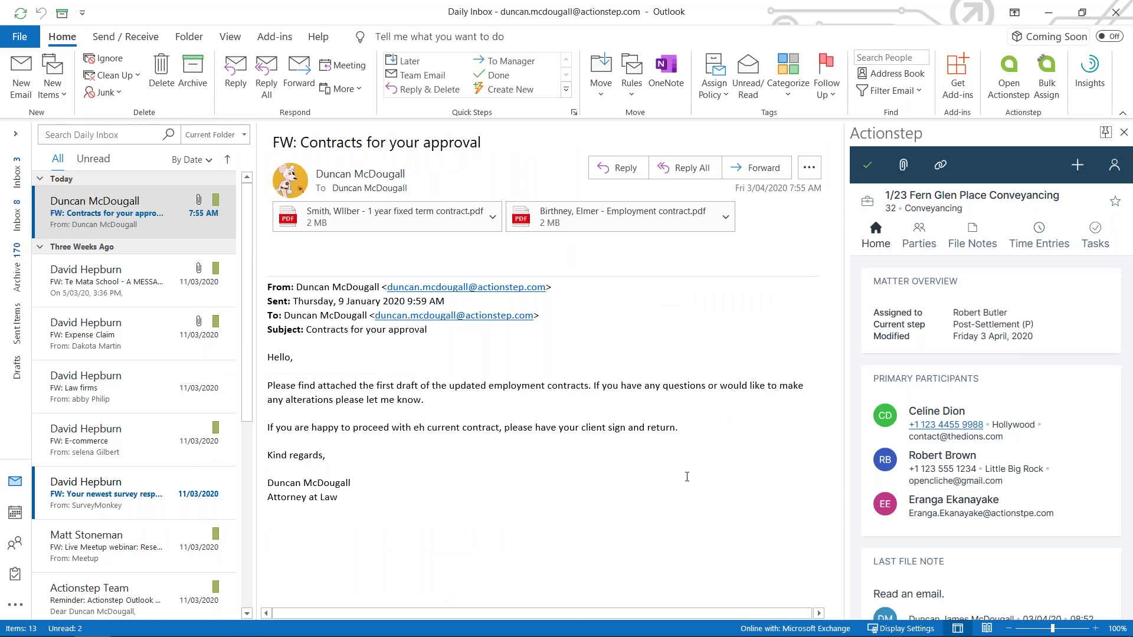
click(941, 167)
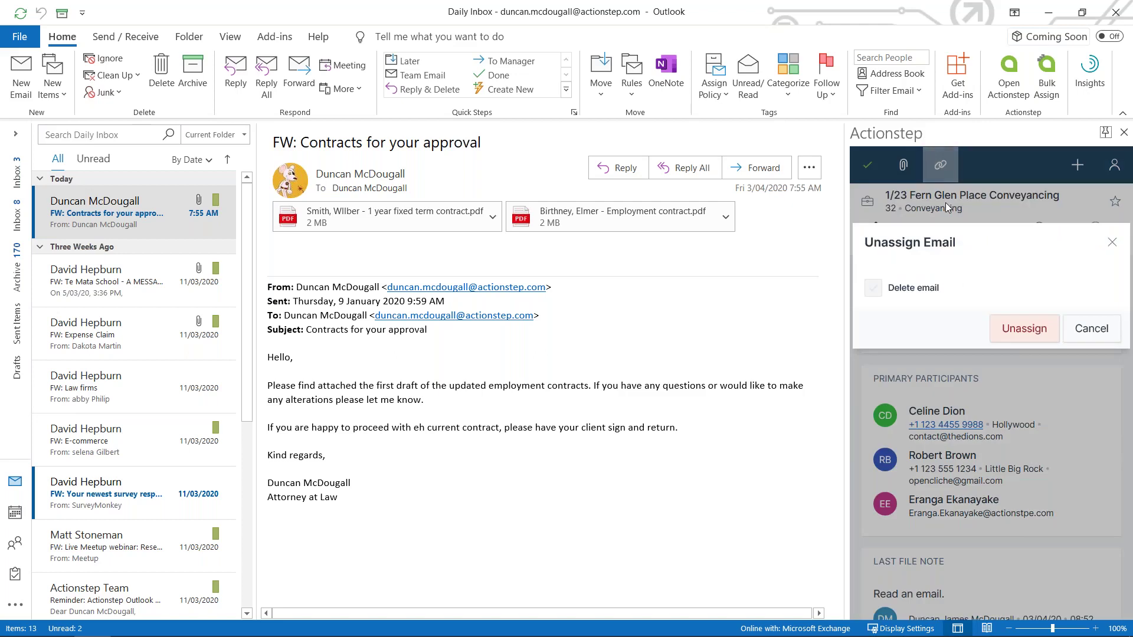
click(873, 289)
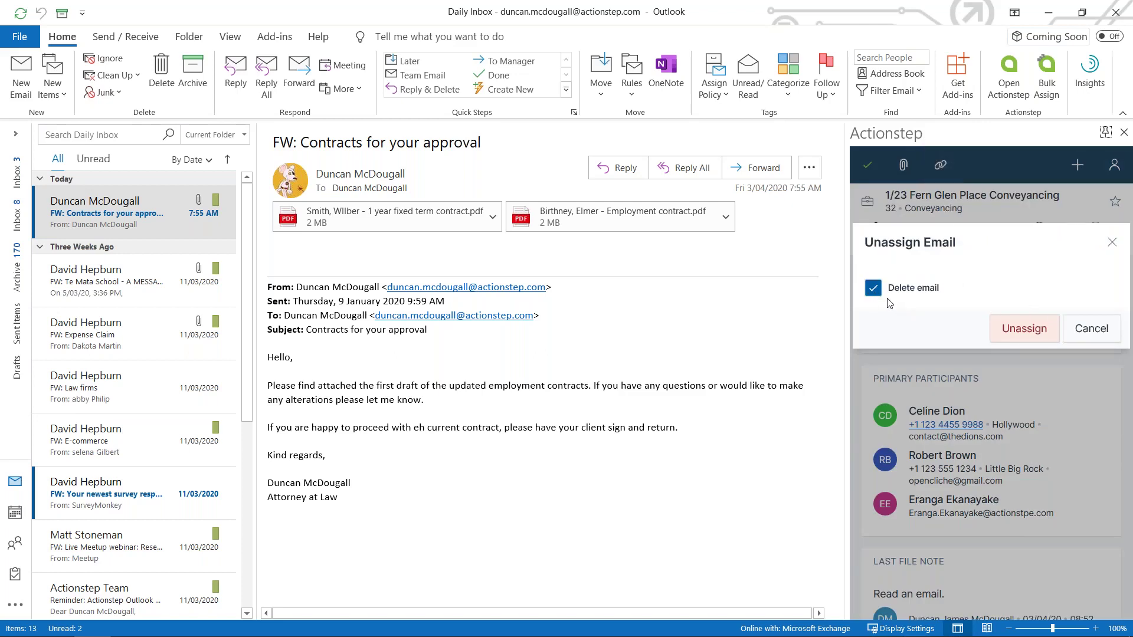
click(1024, 330)
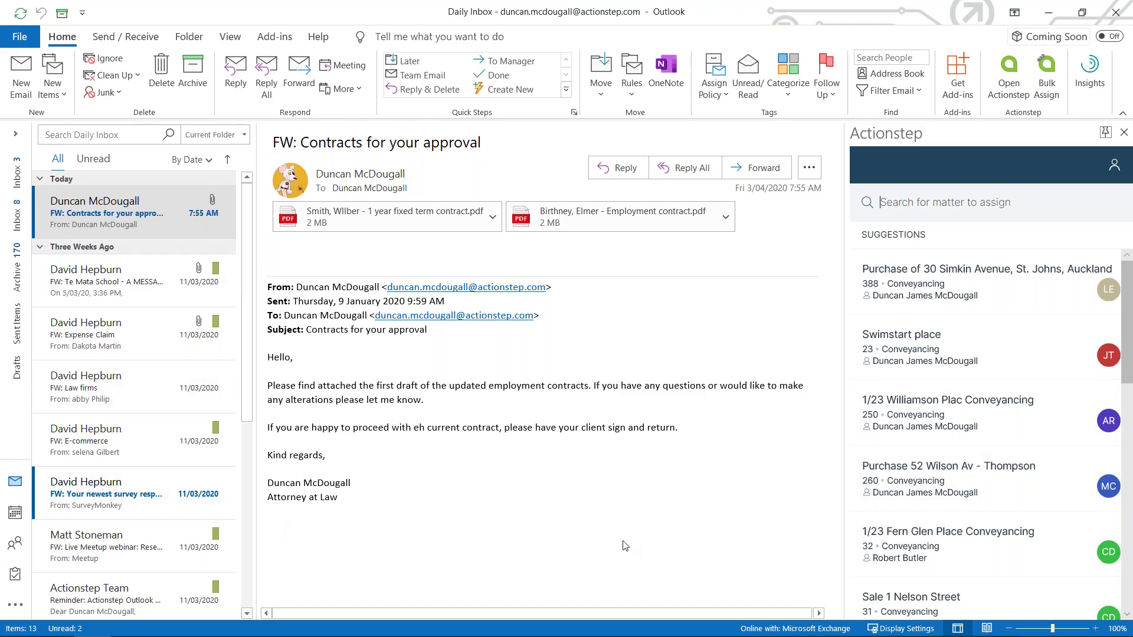
Step: Start a bulk assignment with the Basecamp inbox reminder and the "Fw: Post installation questions" email, and proceed to choosing a matter
click(1049, 88)
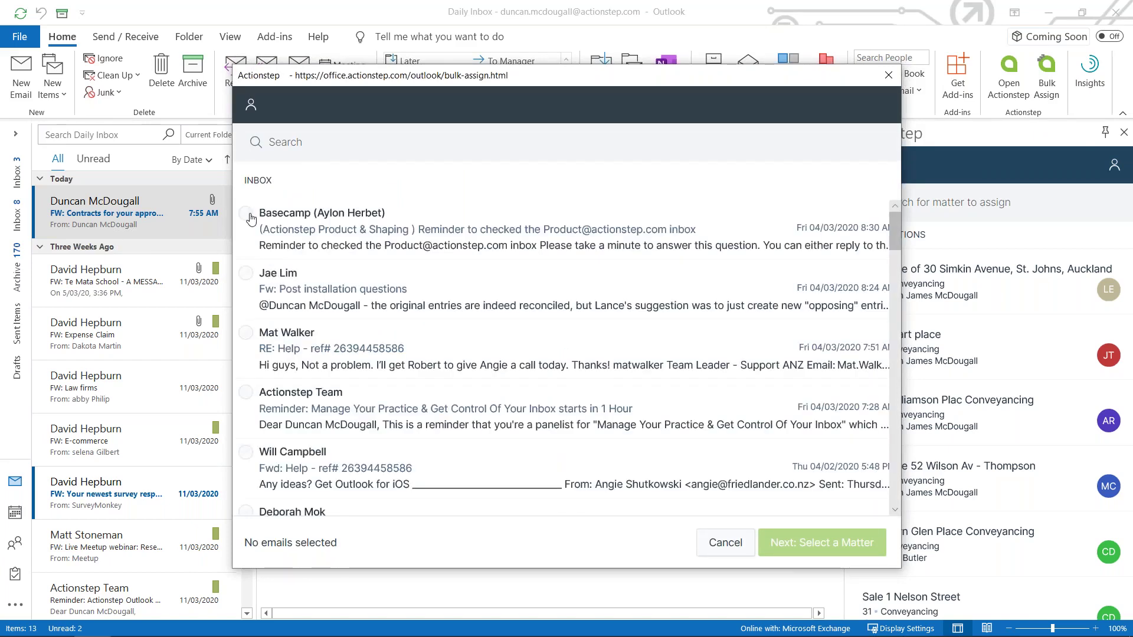
click(246, 213)
click(246, 275)
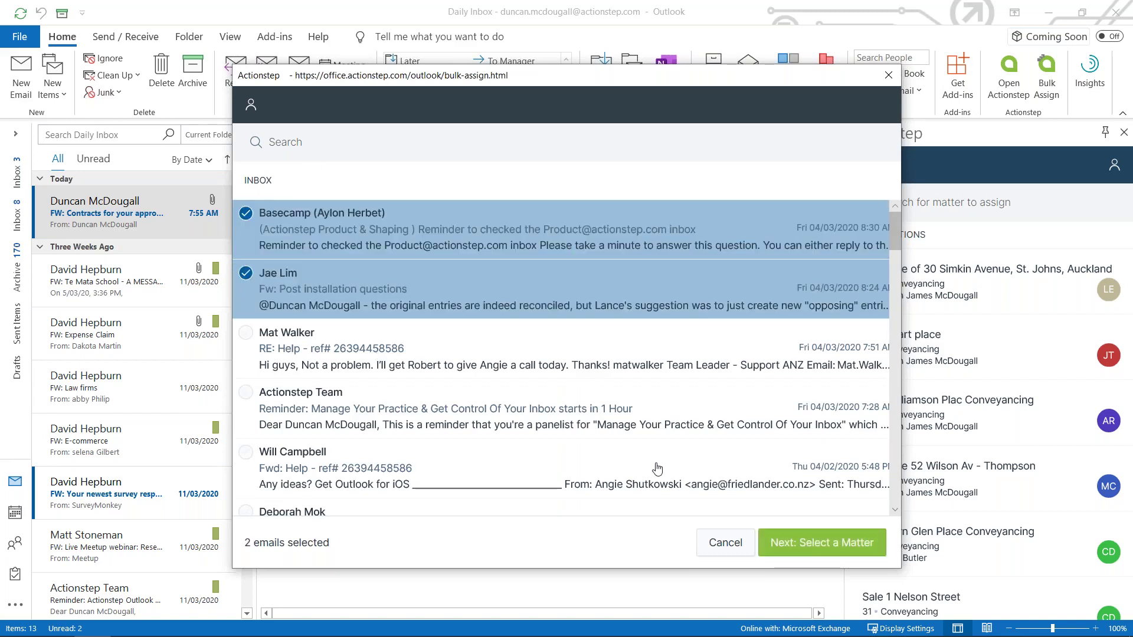
click(823, 543)
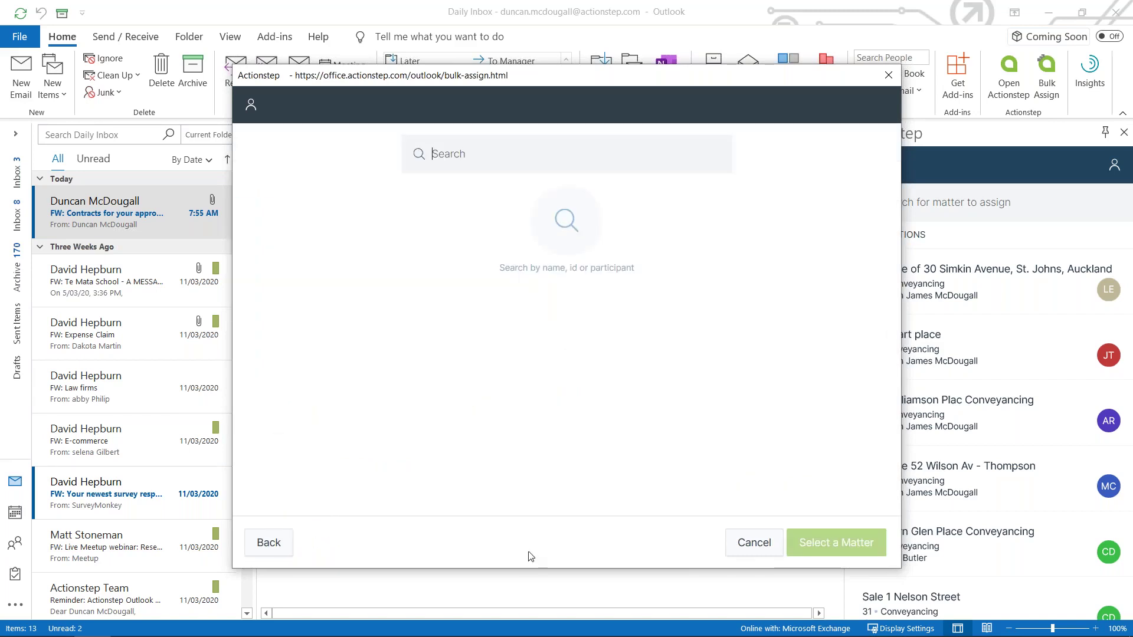
Step: Search for matter 32, assign the two chosen emails to that conveyancing matter, and close the bulk assignment
text(32)
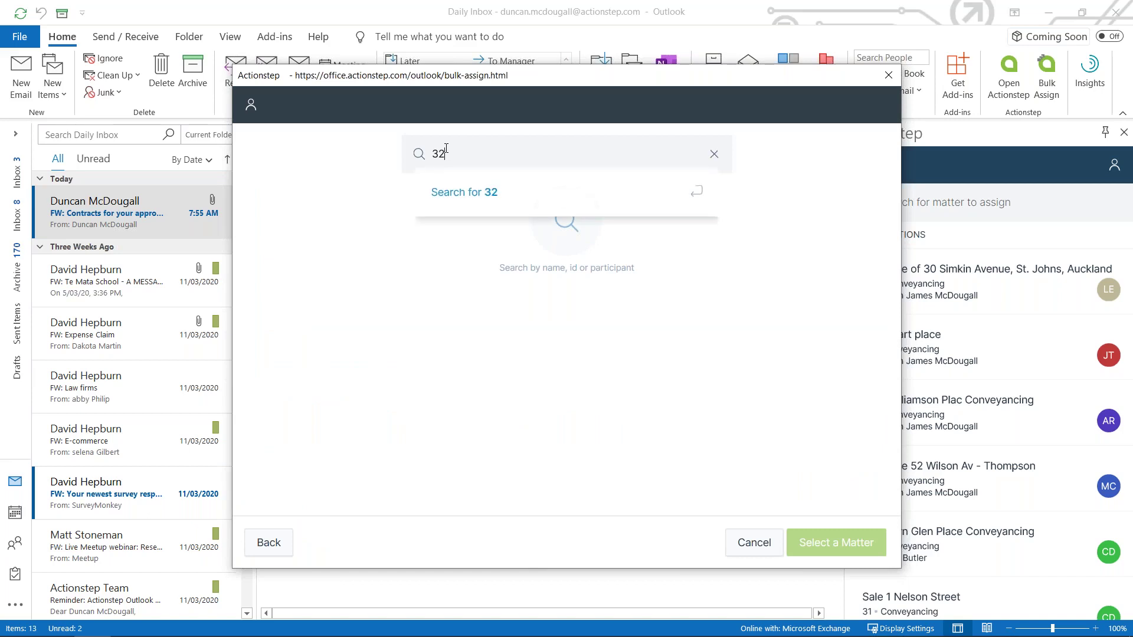
click(463, 202)
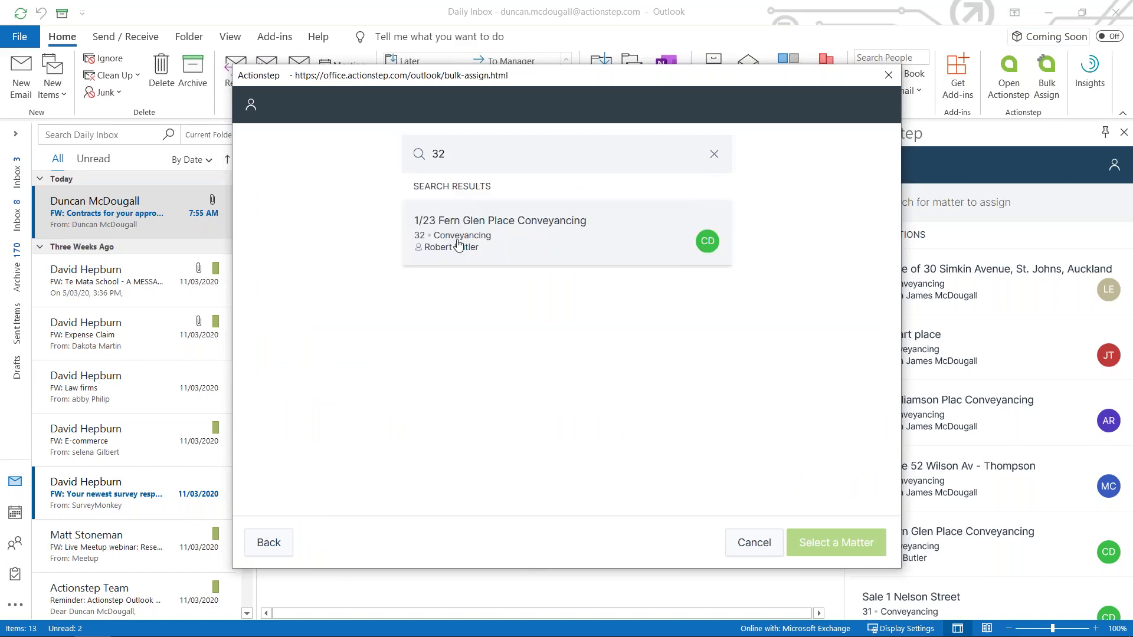
click(459, 245)
click(807, 542)
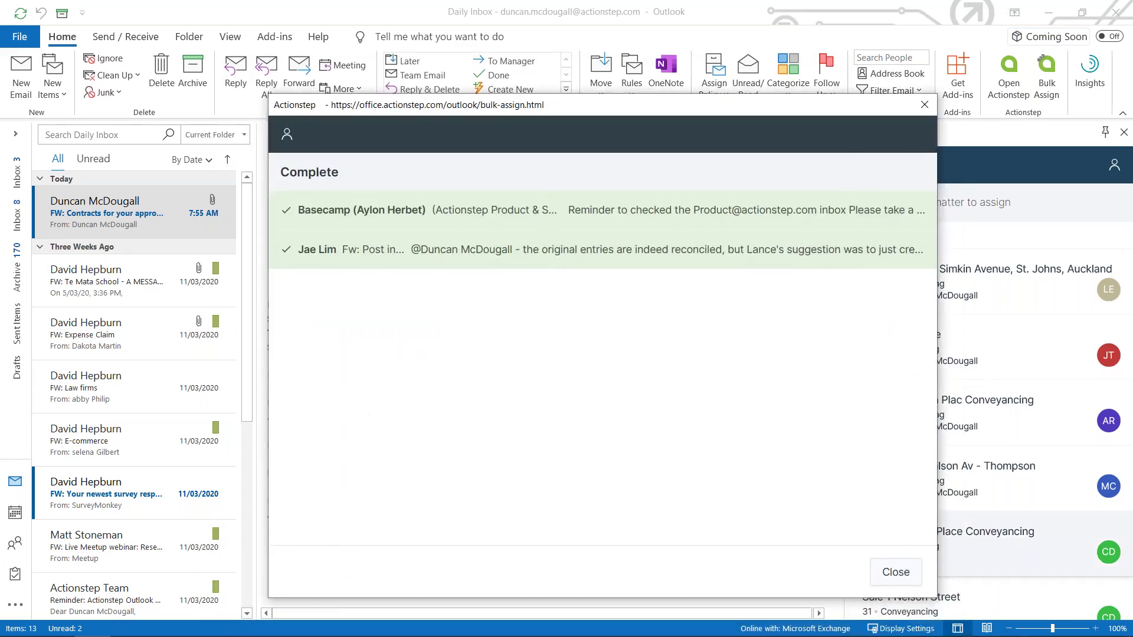
click(889, 572)
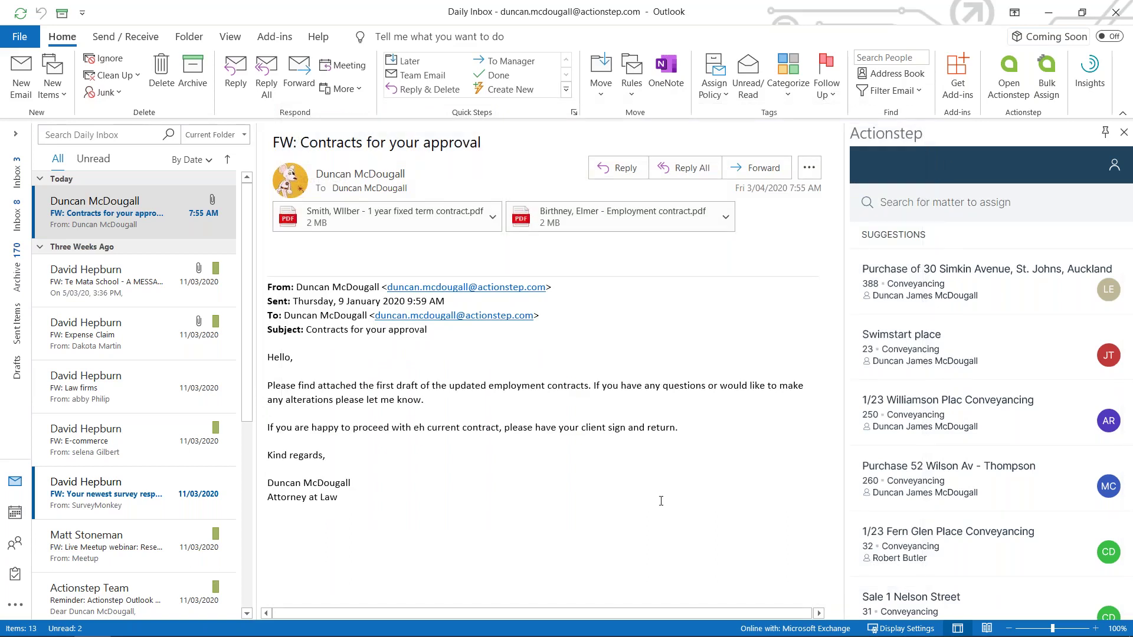
Step: Switch to Outlook on the web and assign the "Live Meetup webinar: Reserve your spot" email to conveyancing matter 32
key(alt+Tab)
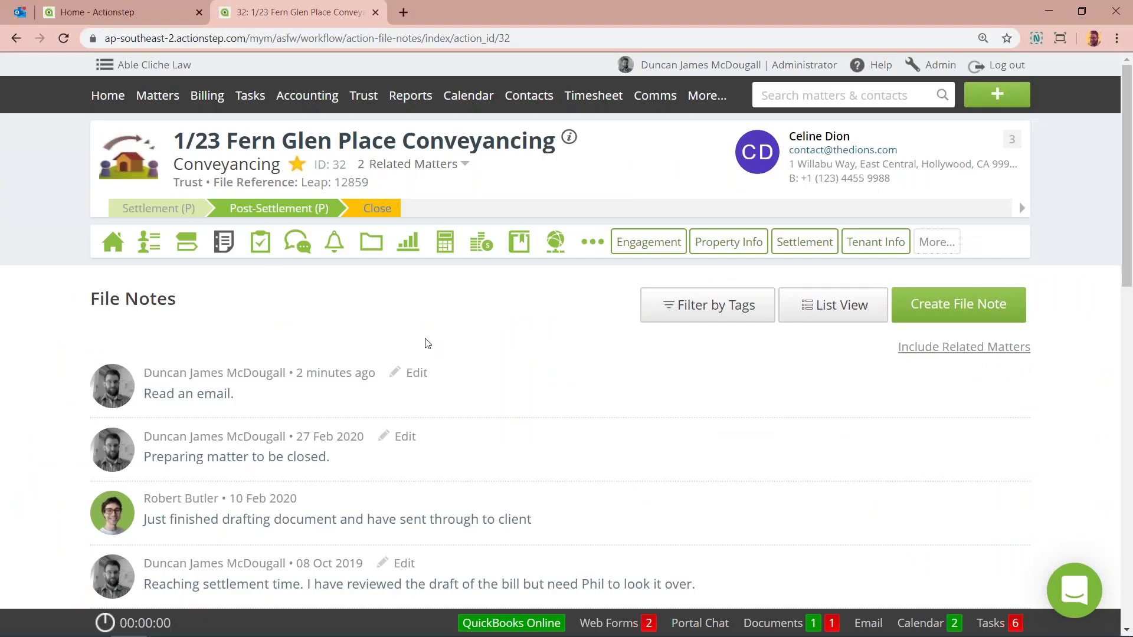
click(22, 12)
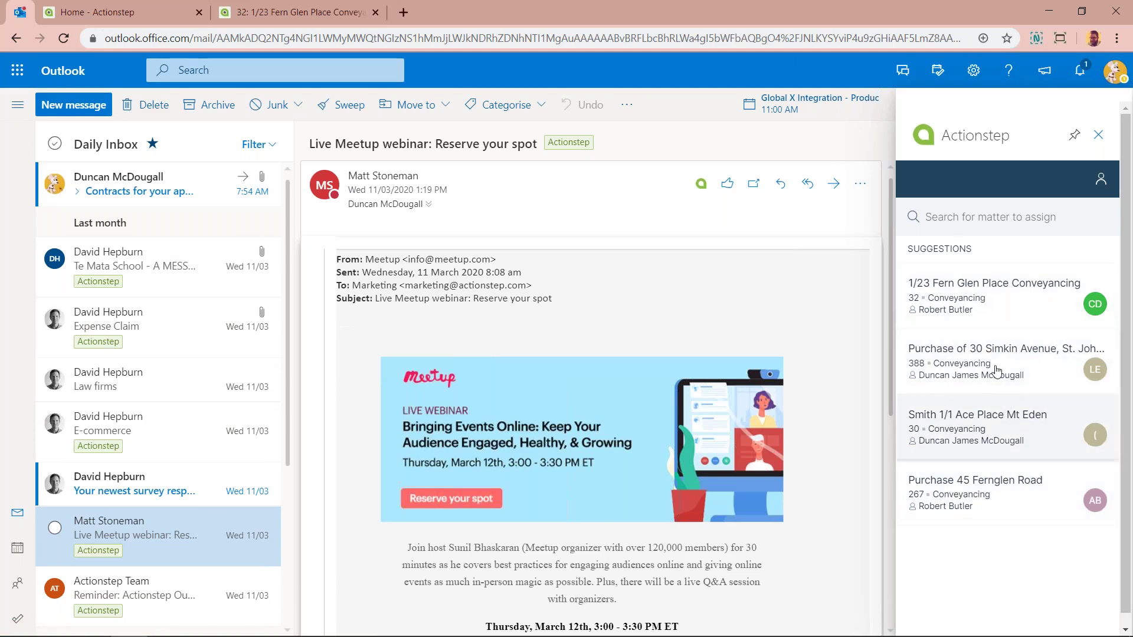
click(1010, 307)
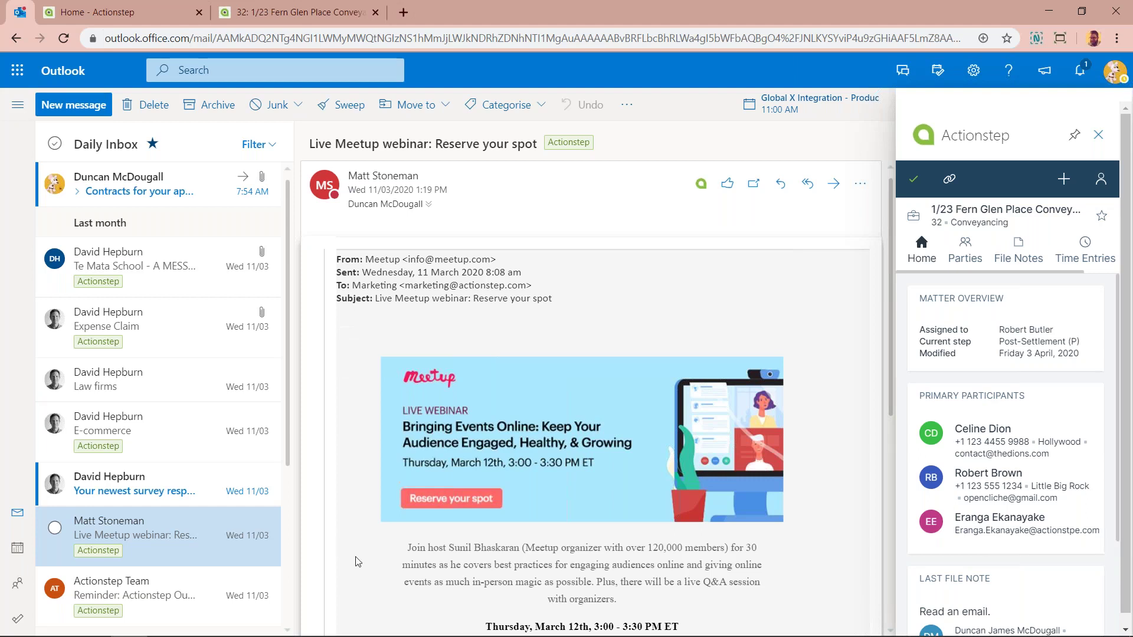
Step: Switch to the mirrored phone and open the "Reminder: Manage Your Practice & Get Control Of Your Inbox" email in its Outlook app
key(alt+Tab)
key(alt+Tab)
key(alt+Tab)
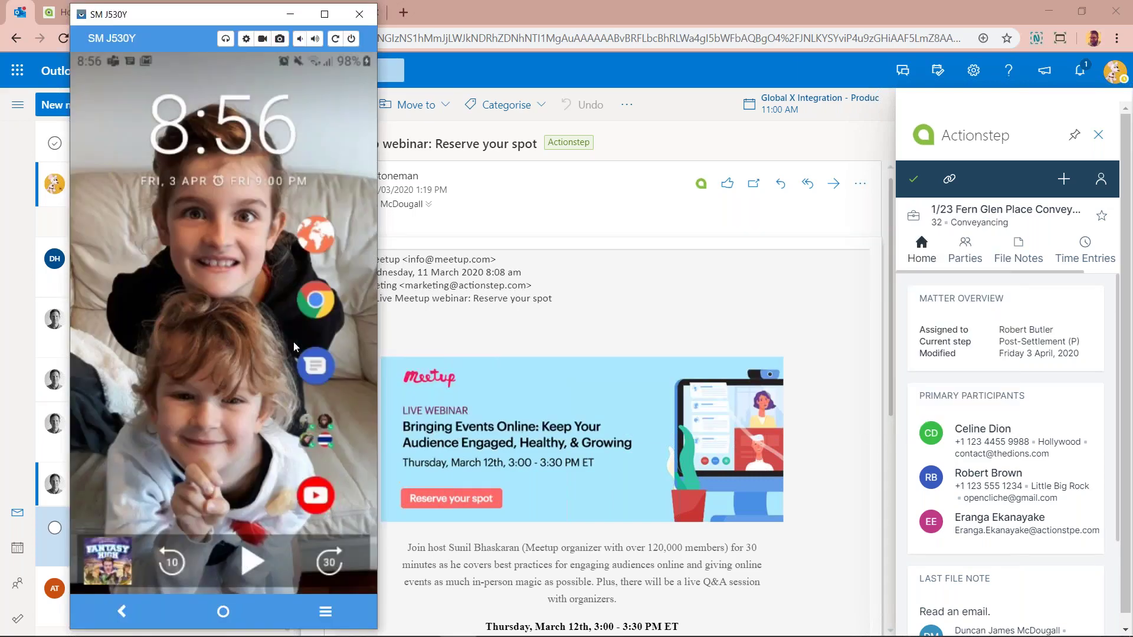
drag(293, 342, 310, 342)
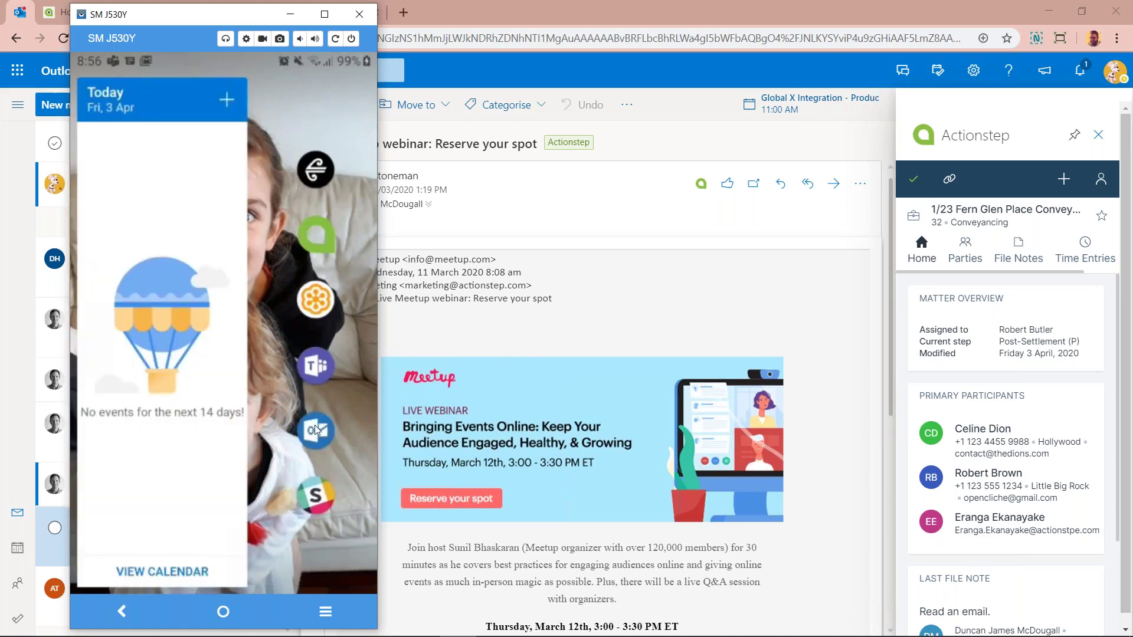
click(317, 431)
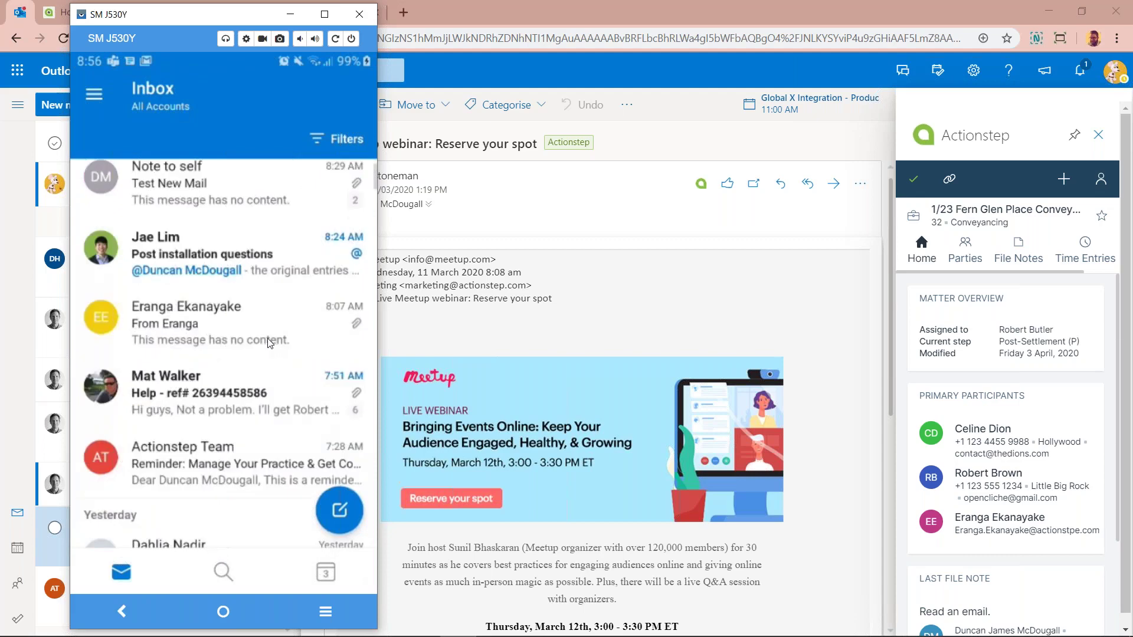
click(229, 383)
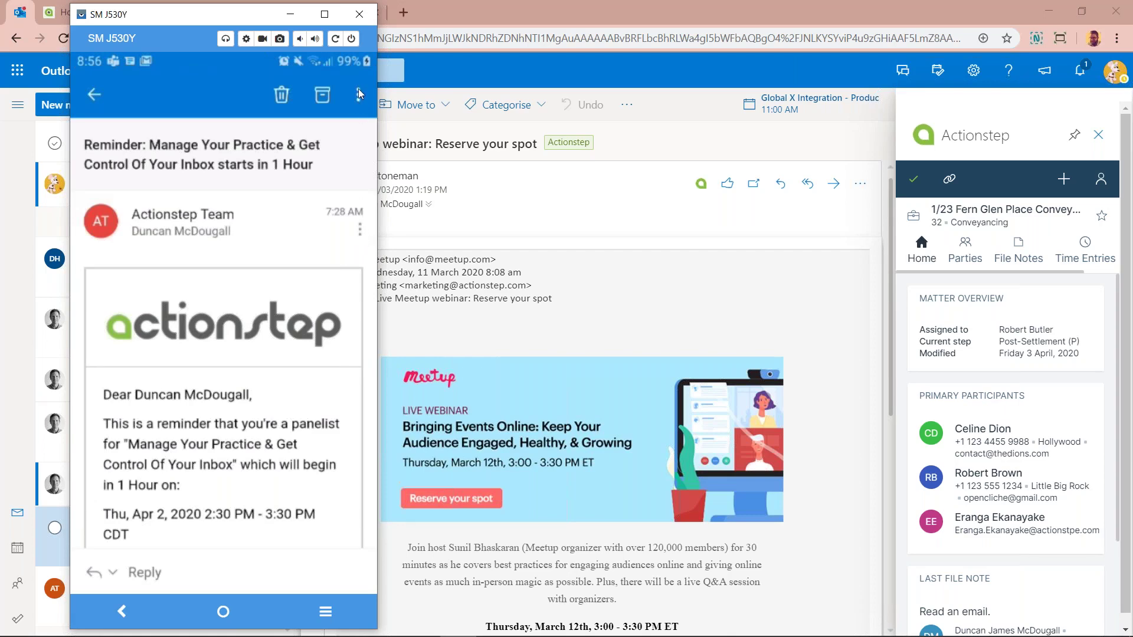
Step: Open the Actionstep add-in for the reminder email on the phone and assign the email to the Swimstart place matter
click(359, 232)
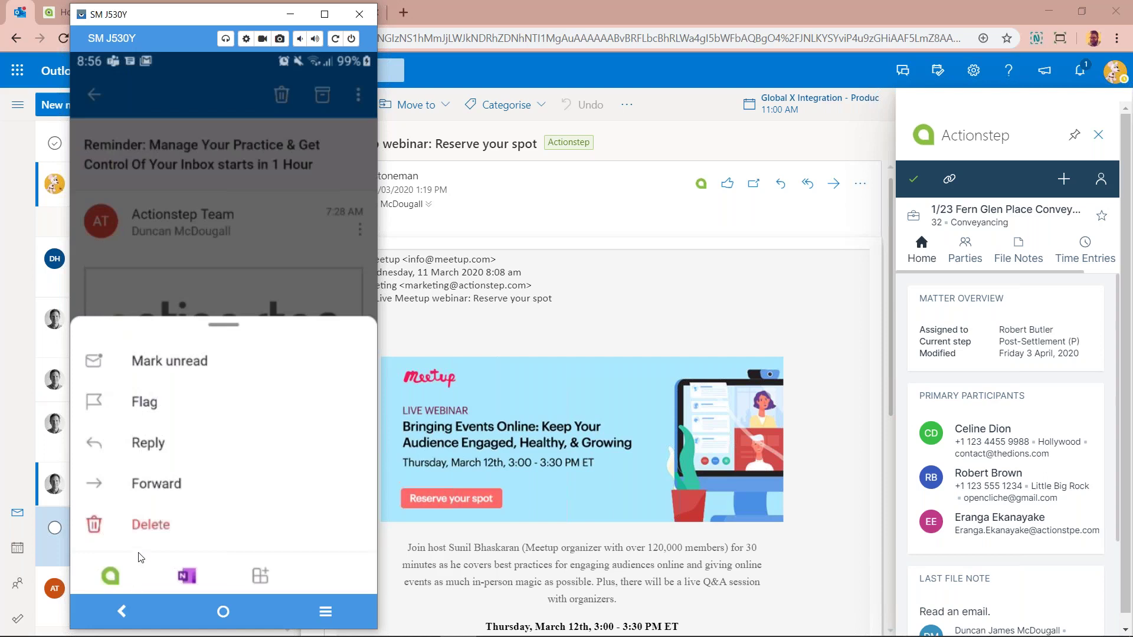
click(200, 517)
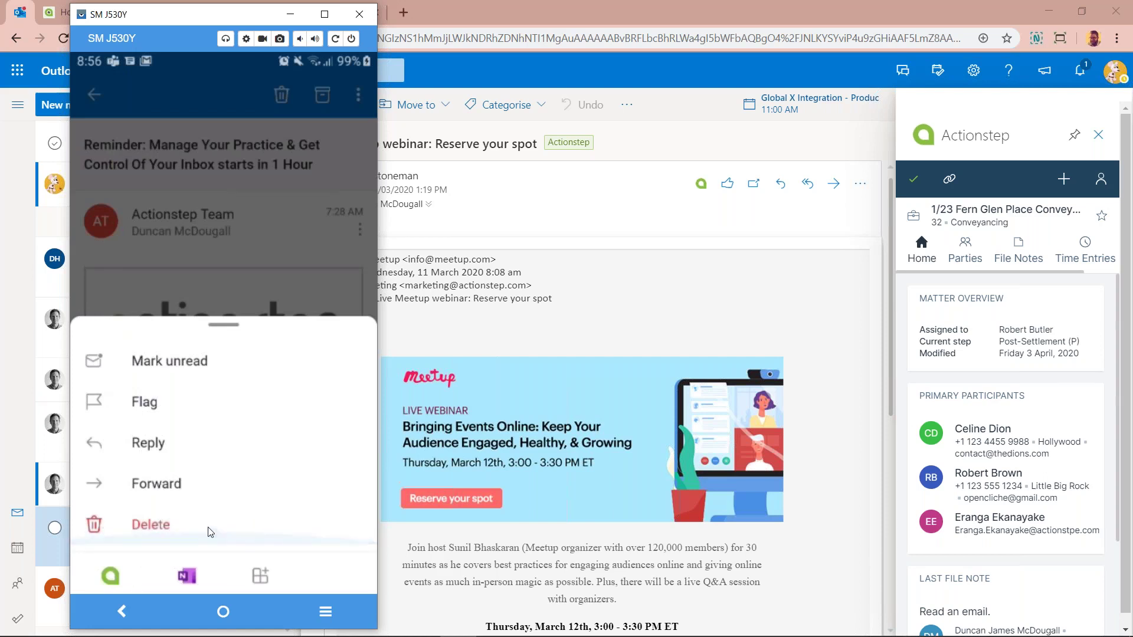
drag(319, 313, 316, 287)
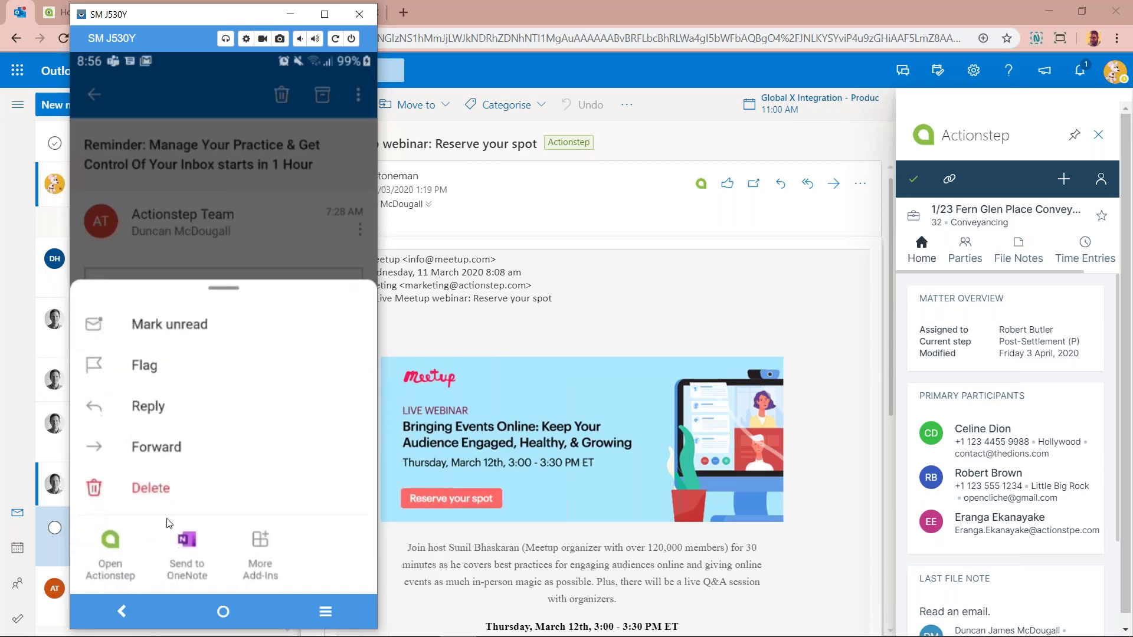
click(113, 554)
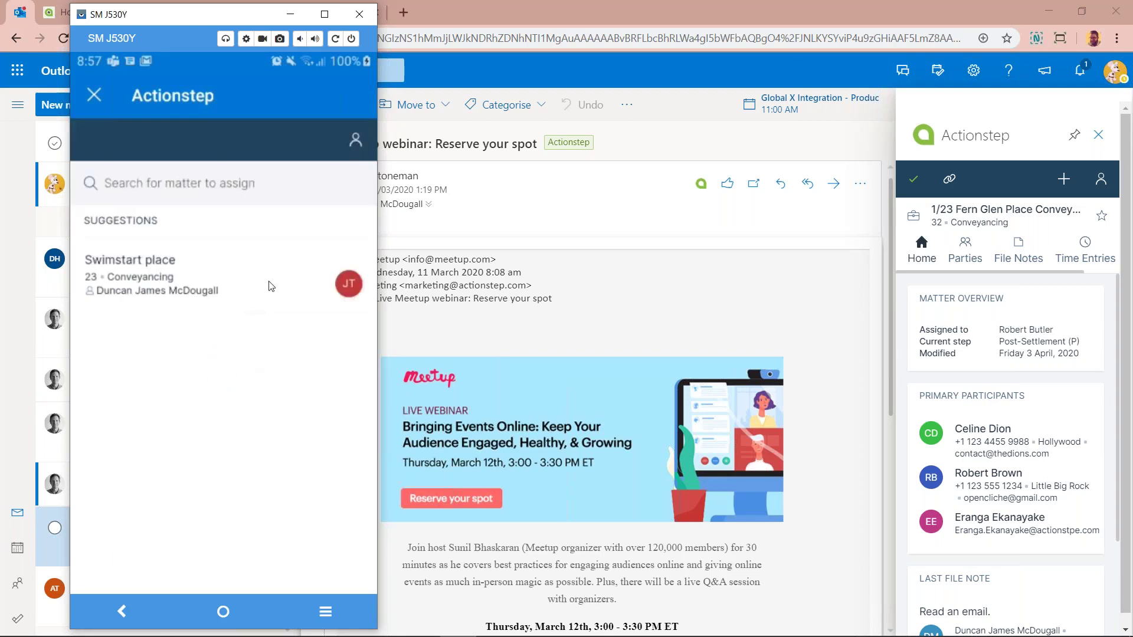
click(132, 284)
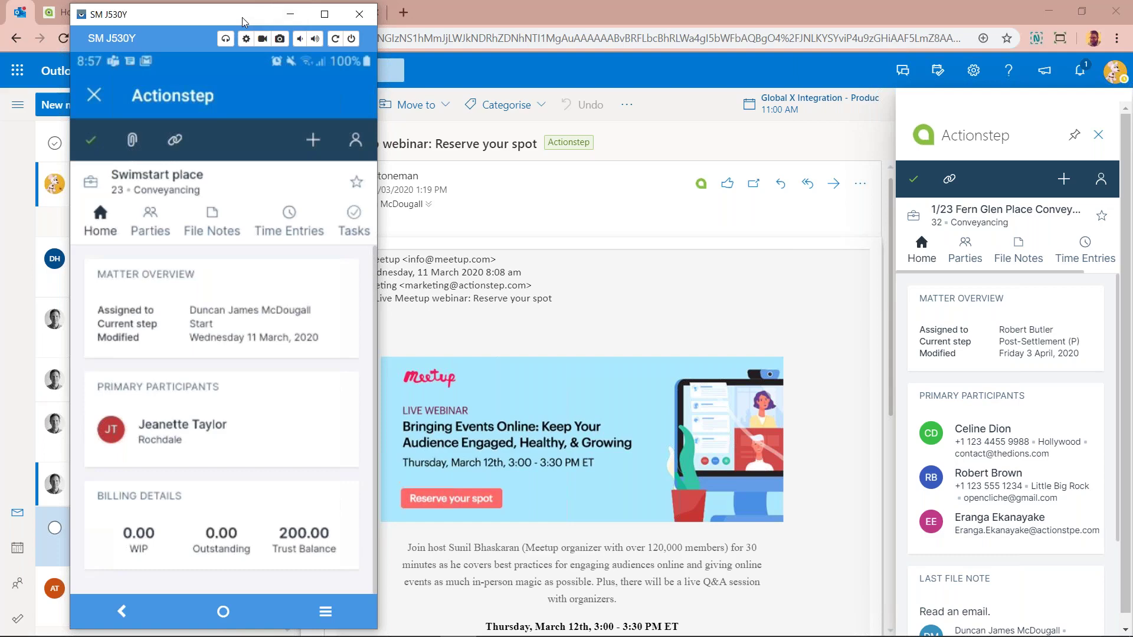
mouse_move(249, 20)
mouse_down()
mouse_move(262, 238)
mouse_move(263, 37)
mouse_up()
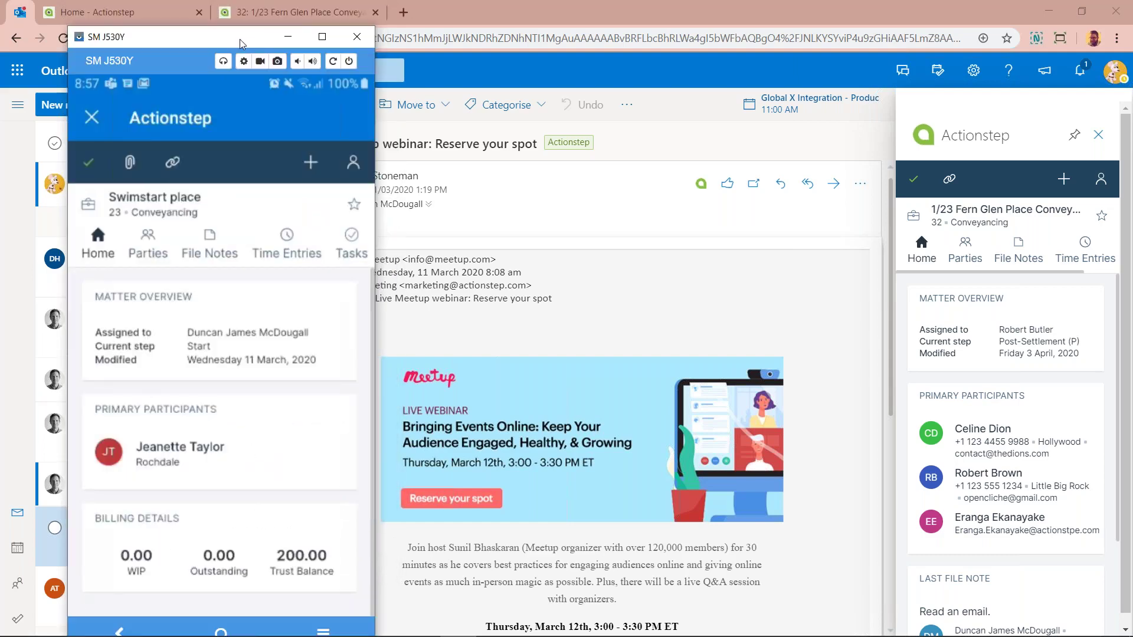
click(300, 43)
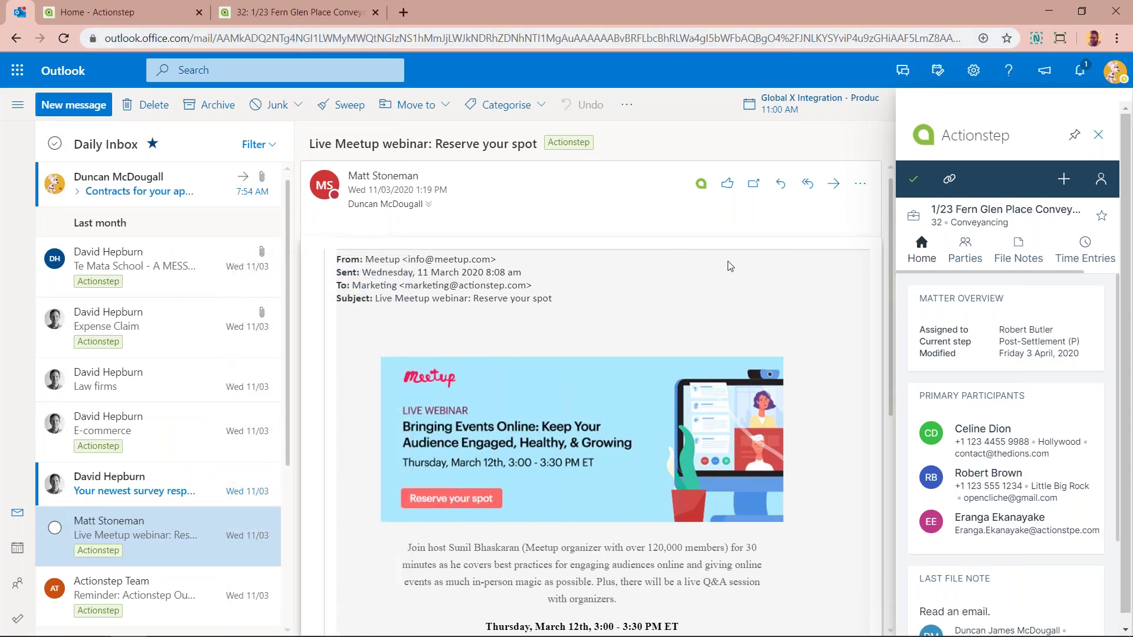
key(alt+Tab)
key(alt+Tab)
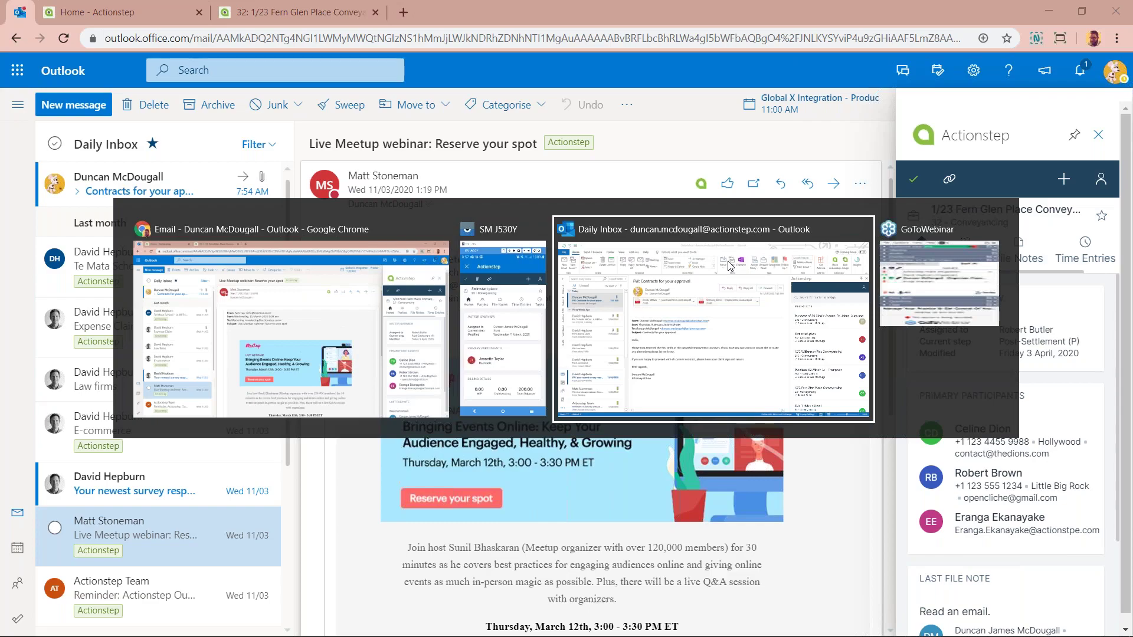
click(730, 266)
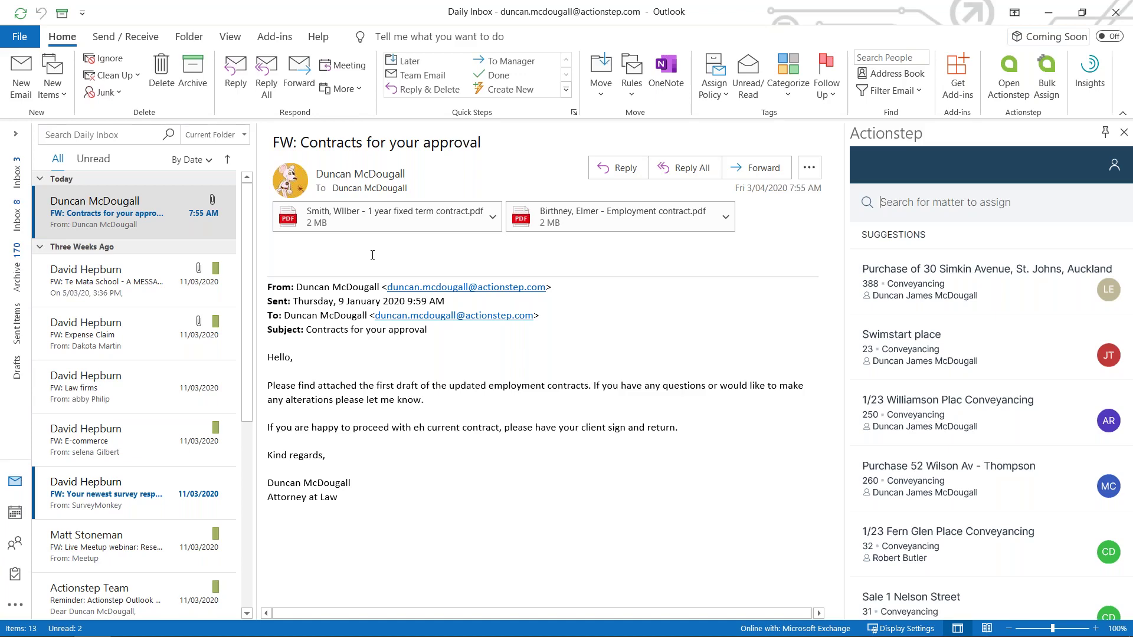
Step: Switch to the mirrored phone and save a file note reading "This is a file note on my mobile." on the Swimstart place matter
key(alt+Tab)
key(alt+Tab)
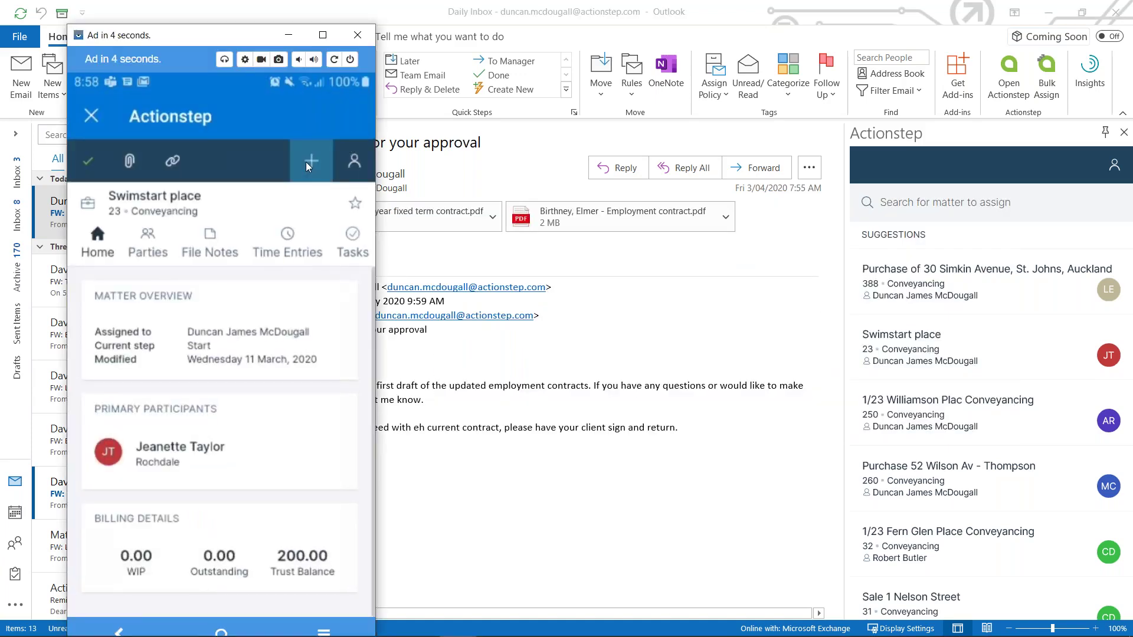
click(310, 161)
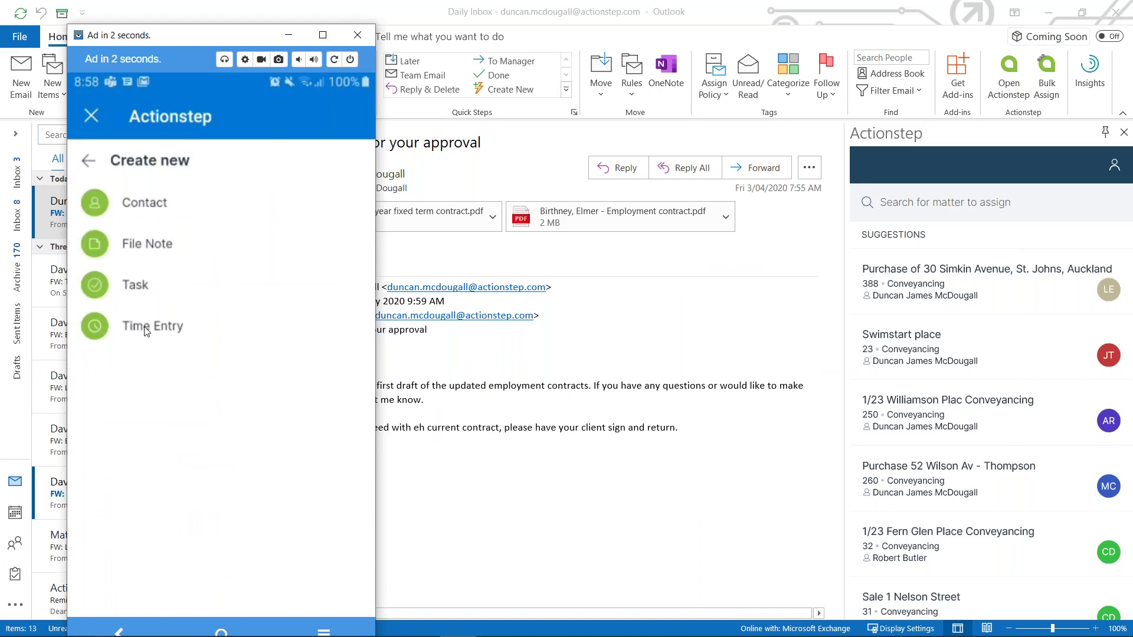
click(142, 243)
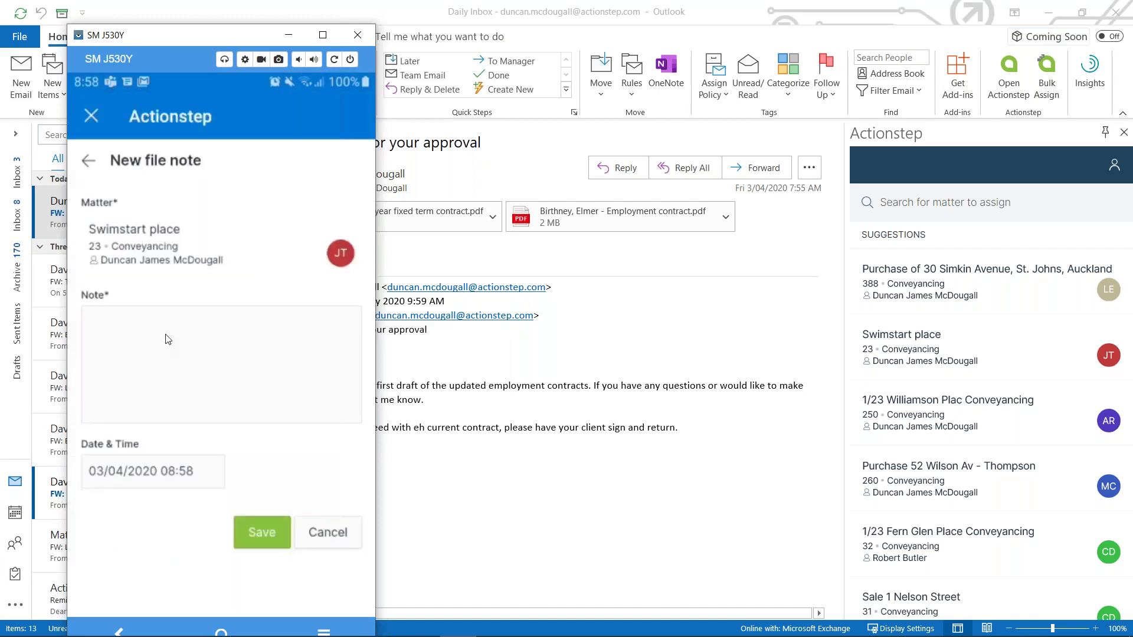
click(168, 340)
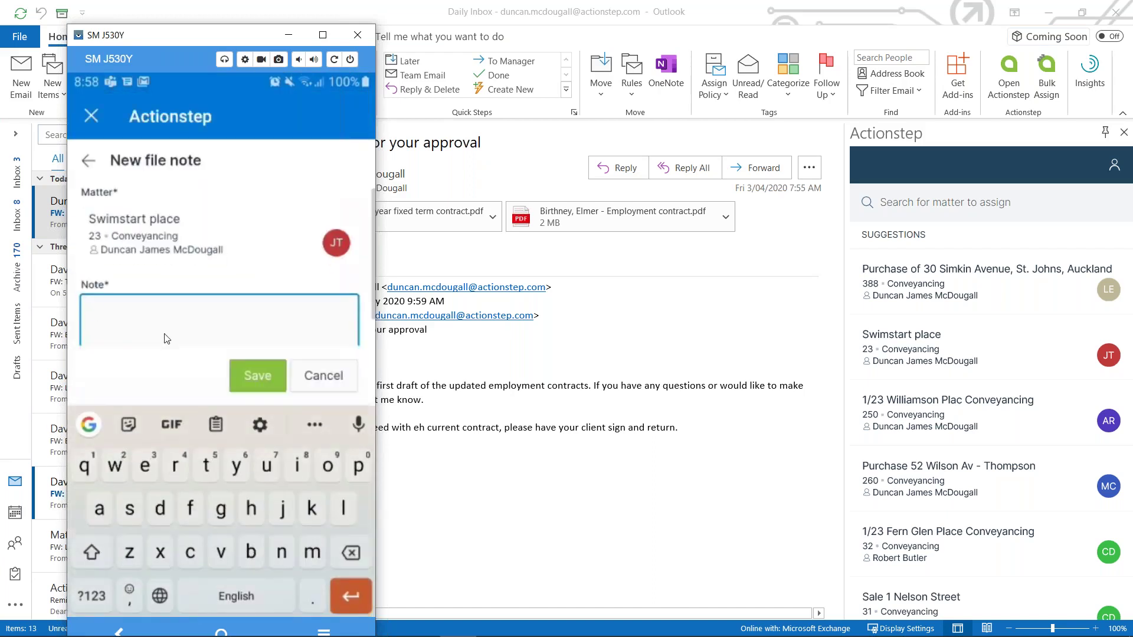
text(This is a)
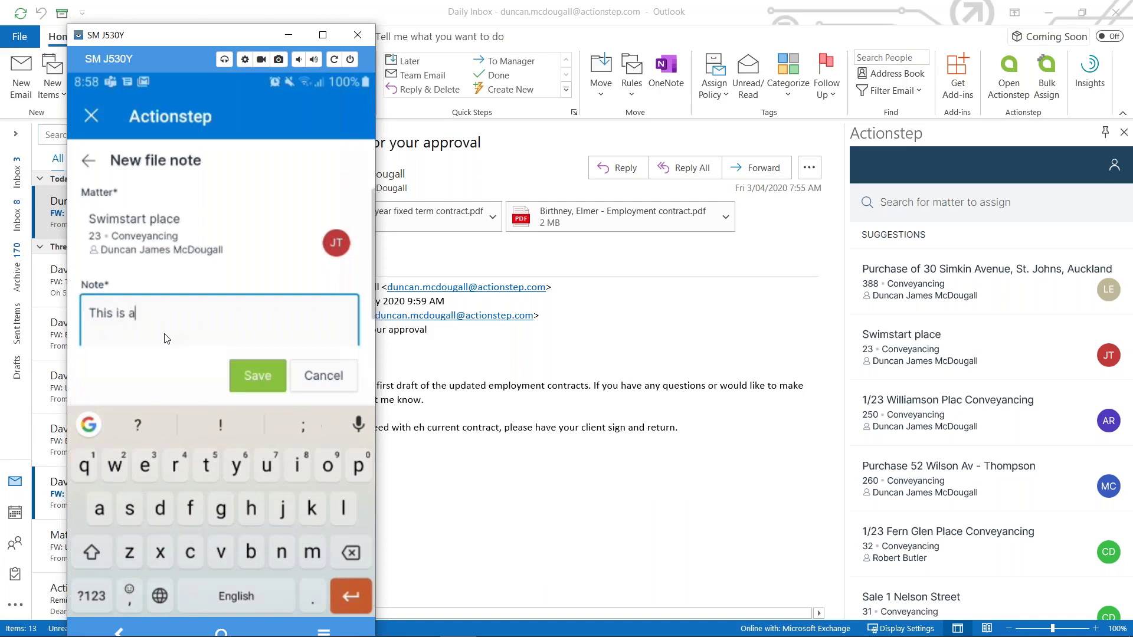
text( file note on )
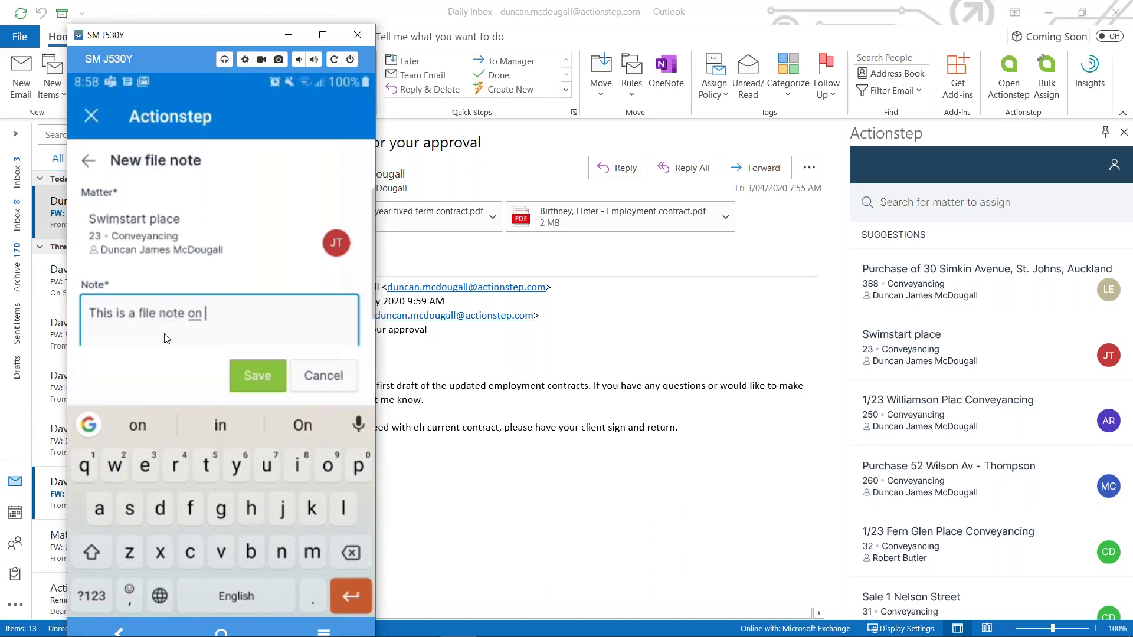
text(my mobi)
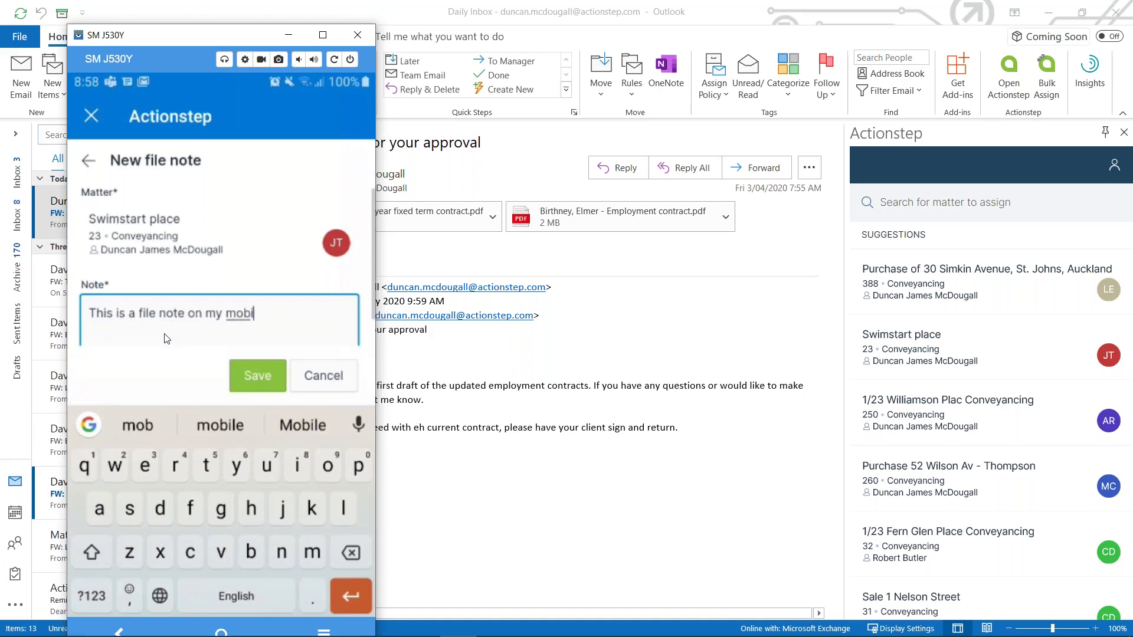
text(le.)
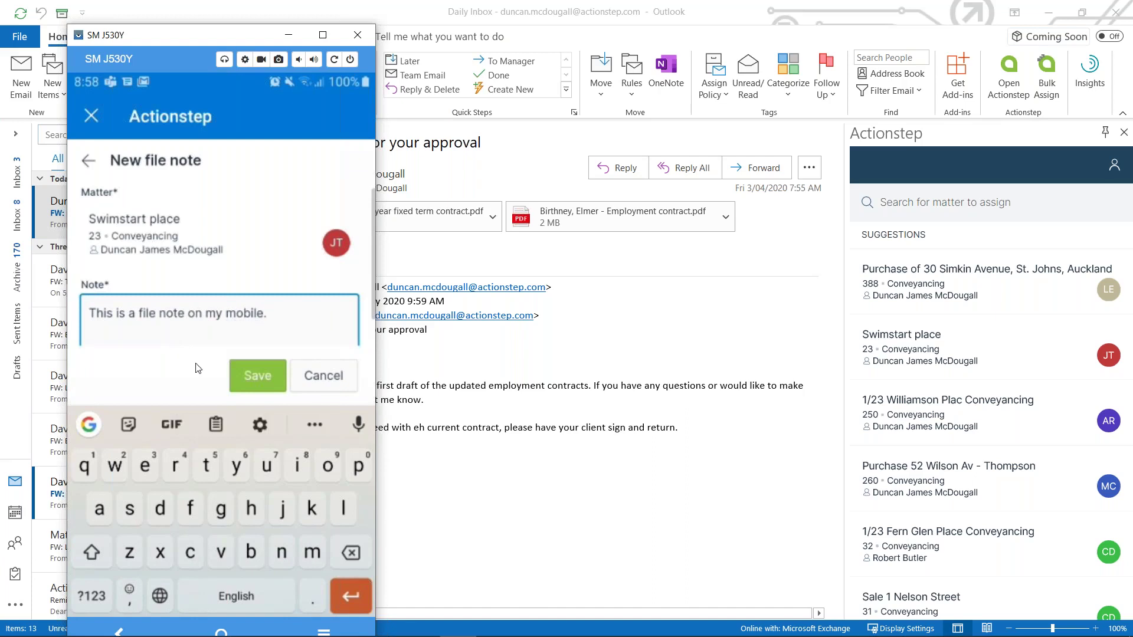
click(248, 378)
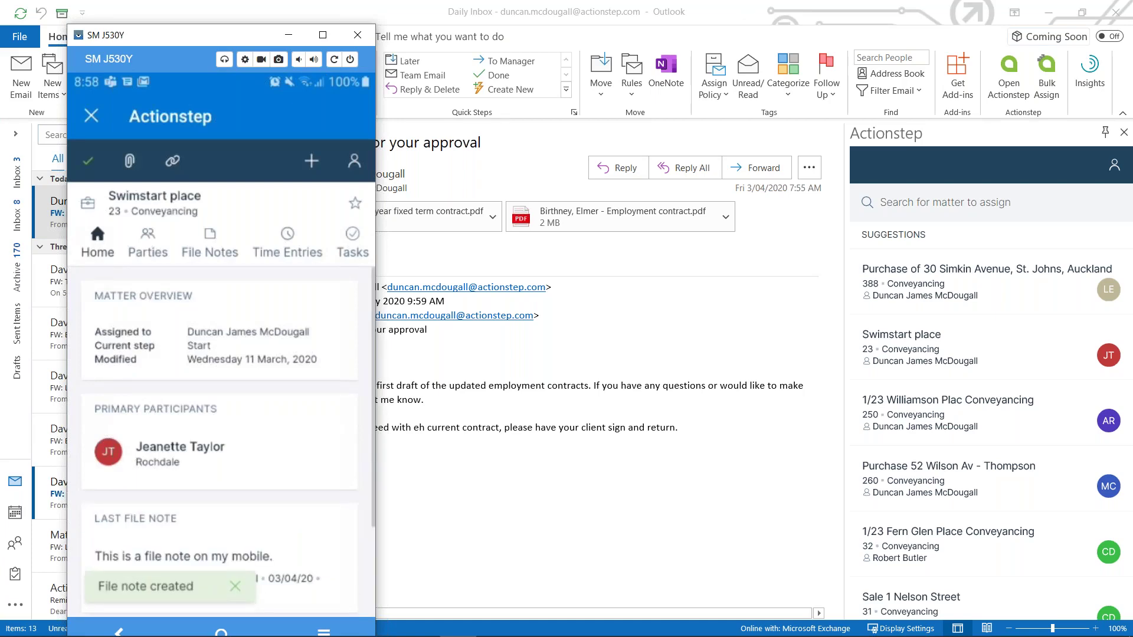
Step: Return to desktop Outlook and assign the "FW: Contracts for your approval" email to conveyancing matter 32
click(747, 16)
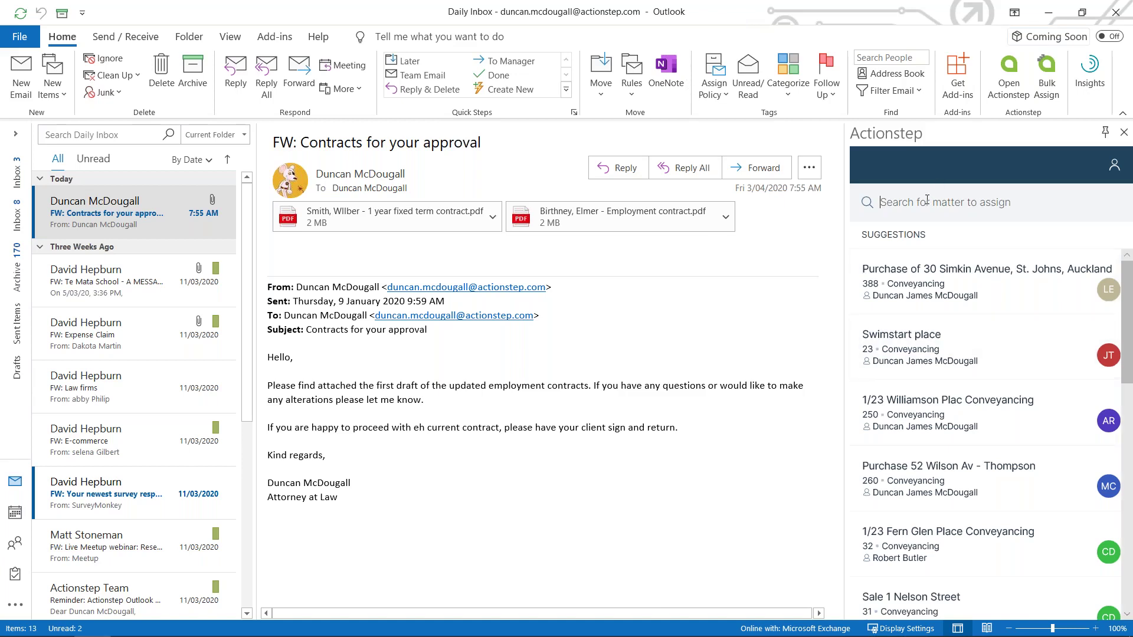
text(32)
key(Return)
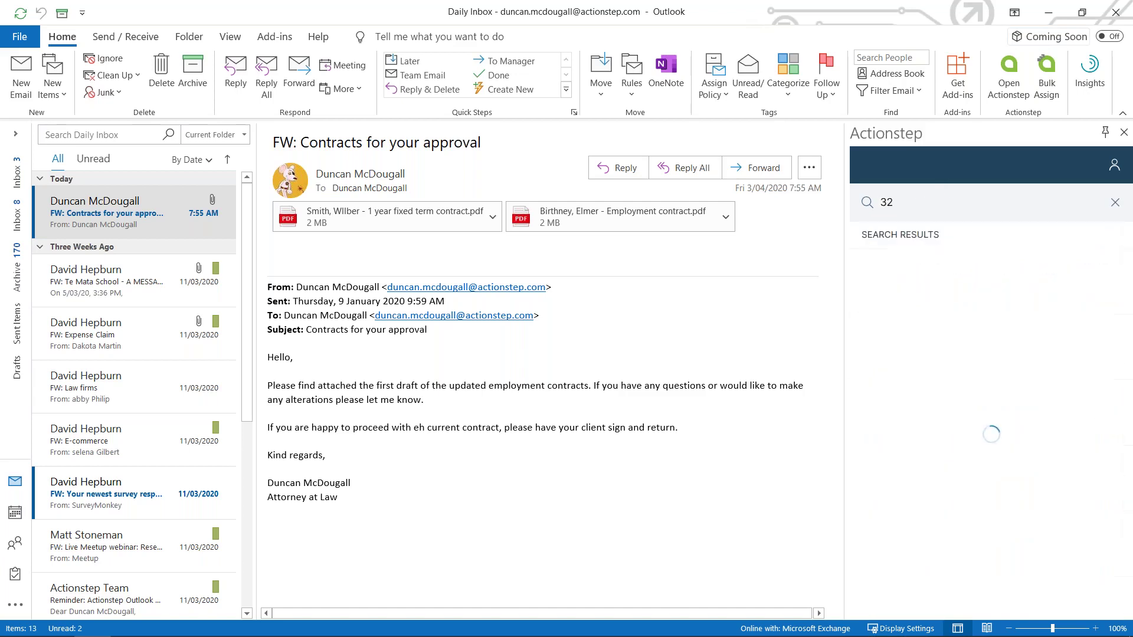
click(903, 286)
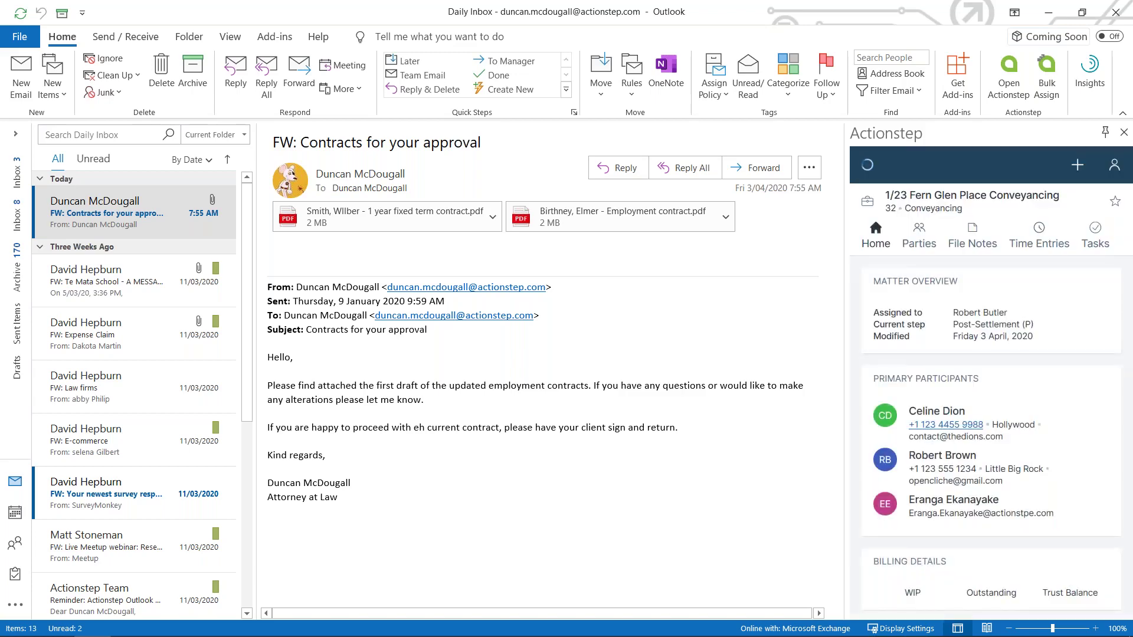
Step: Examine matter 32's tasks and the blank new task form without saving a task, and return to the matter overview
click(1097, 236)
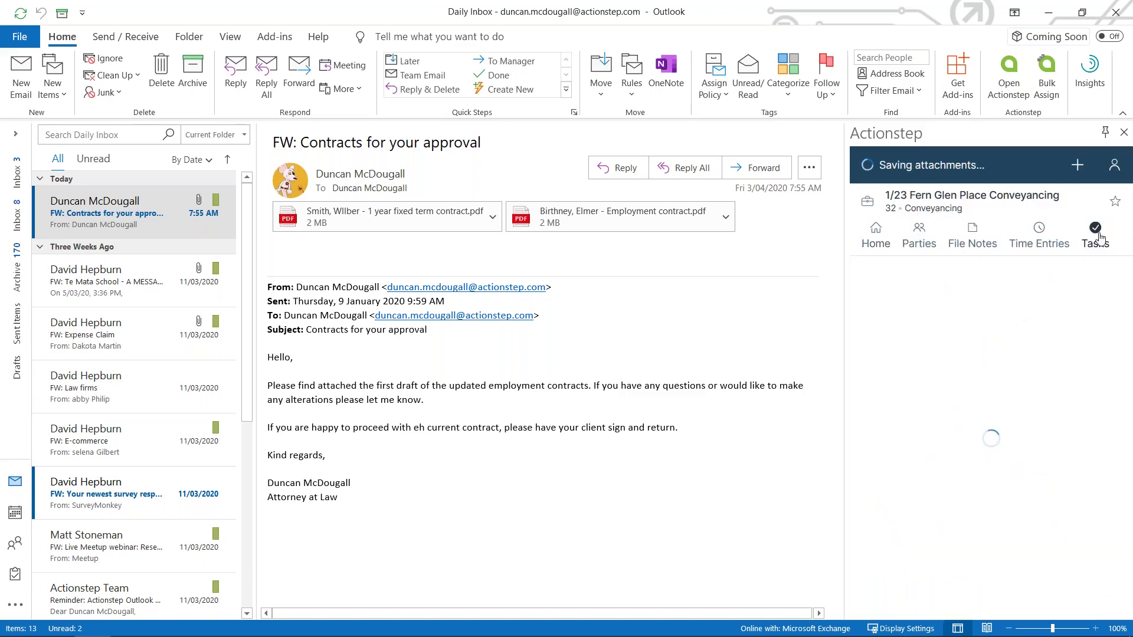
click(1076, 167)
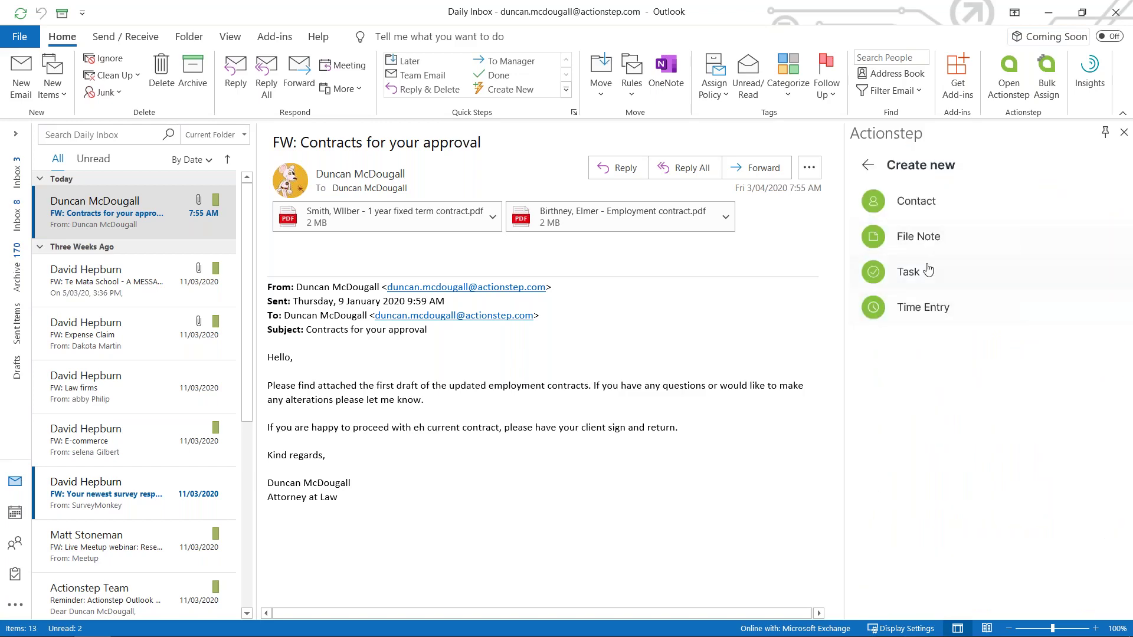
click(929, 270)
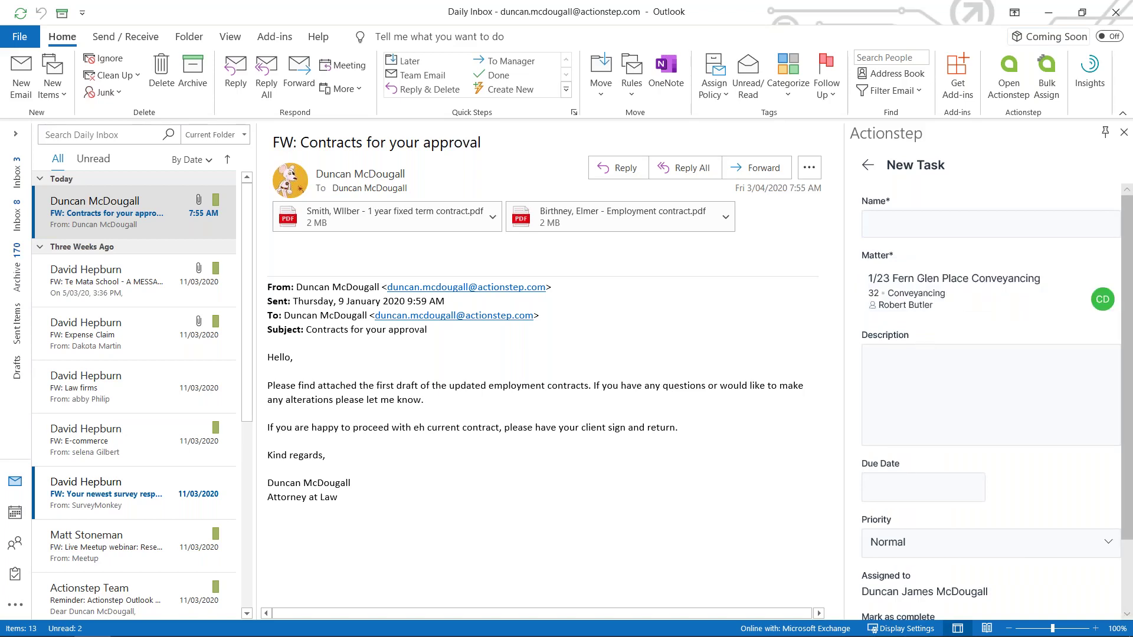
scroll(900, 590, down, 2)
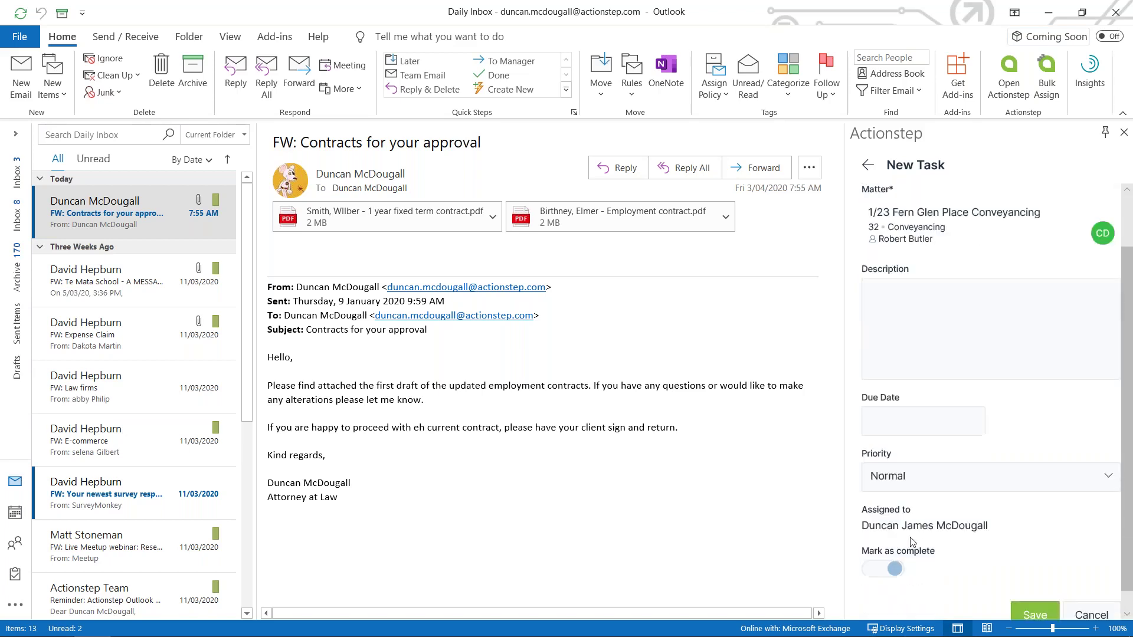
click(867, 167)
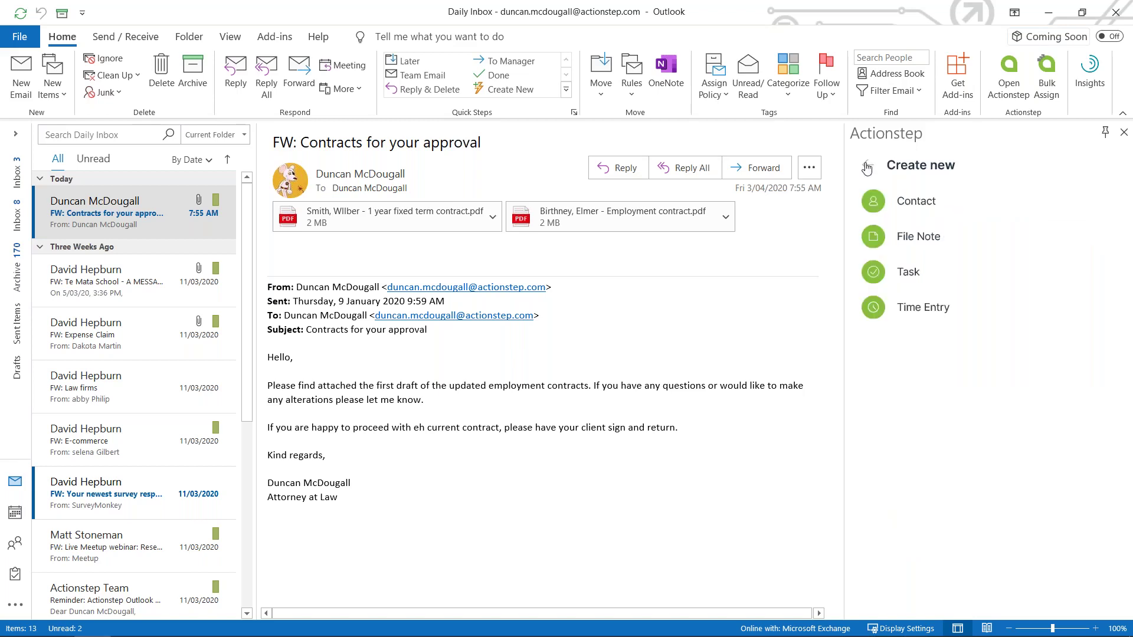
click(867, 168)
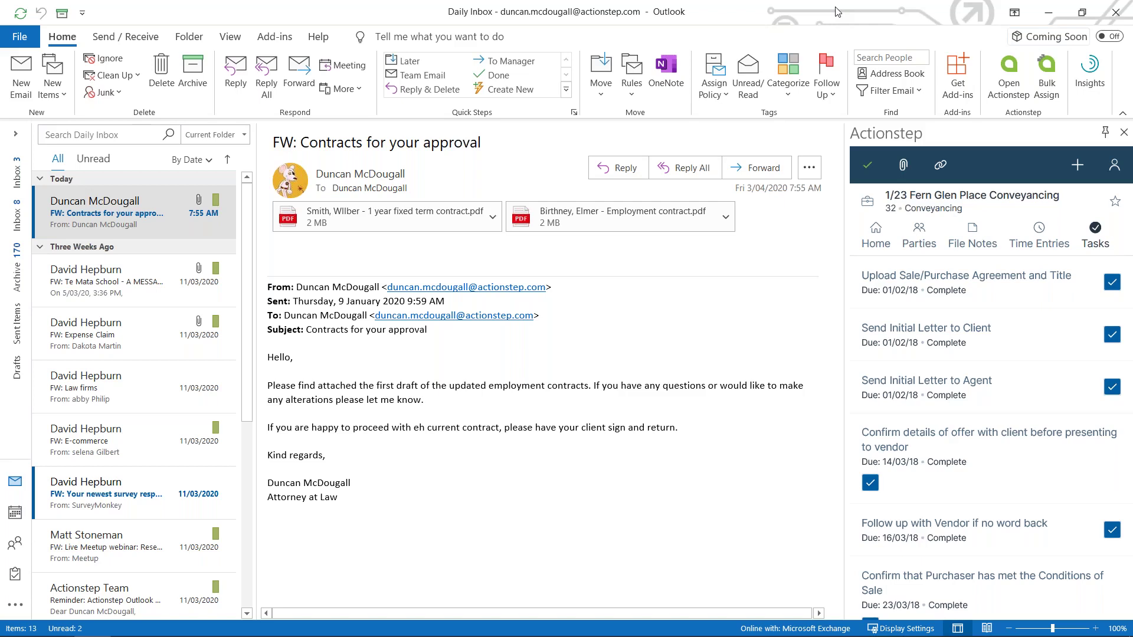
click(881, 239)
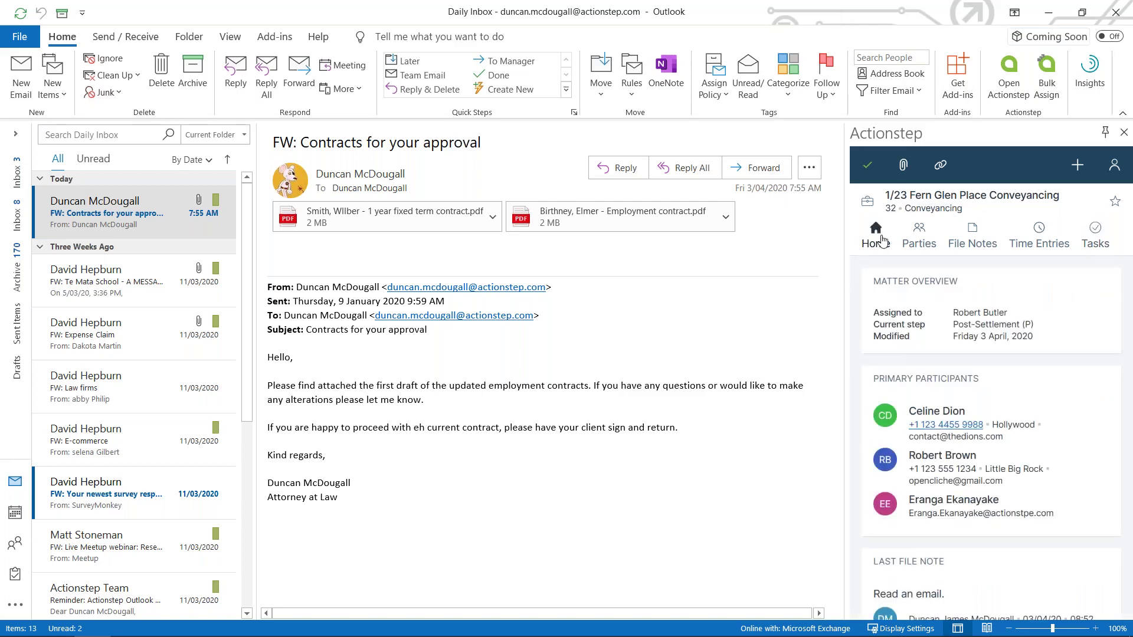